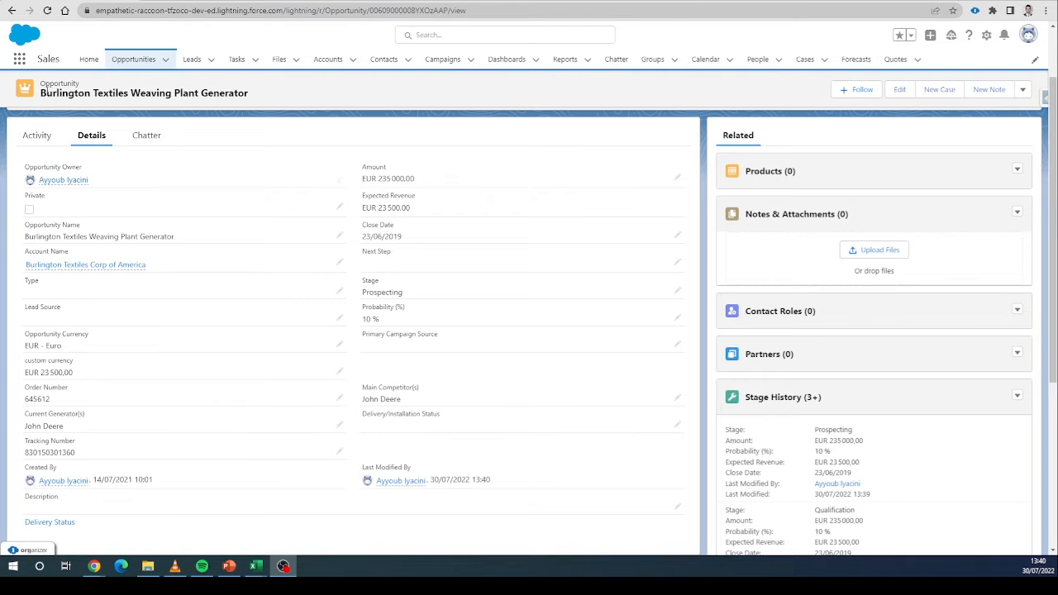
Set the opportunity's Type to New Customer and its Stage to Qualification, then save the record.
click(339, 291)
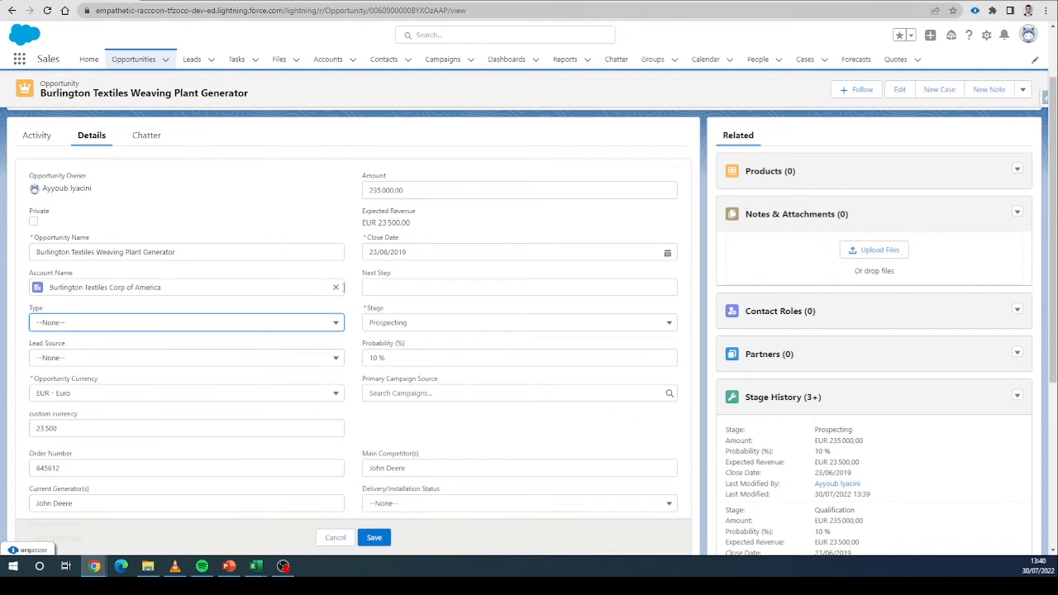
click(273, 321)
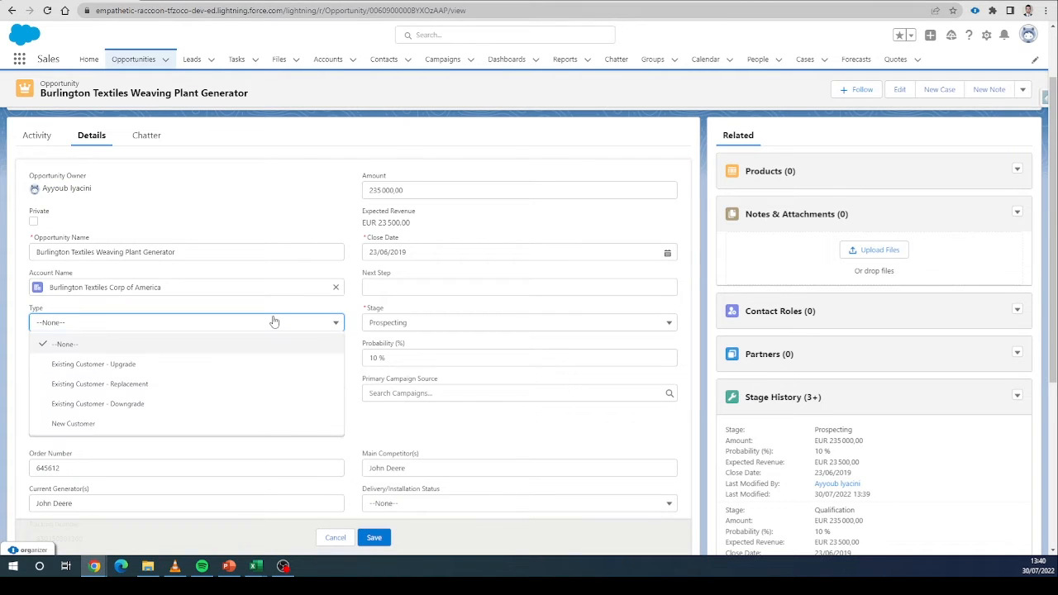
click(237, 425)
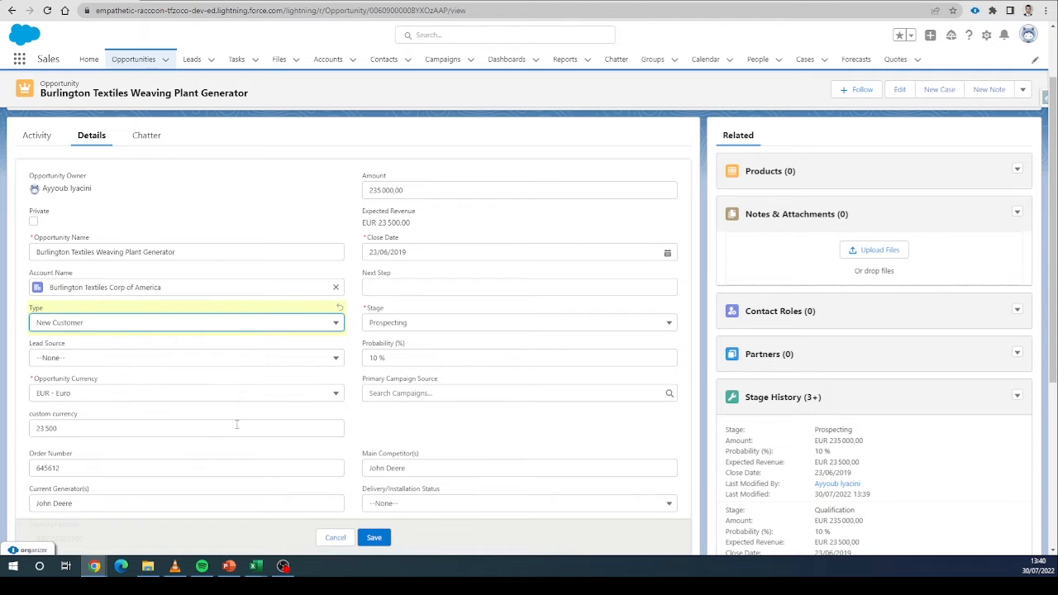
click(391, 324)
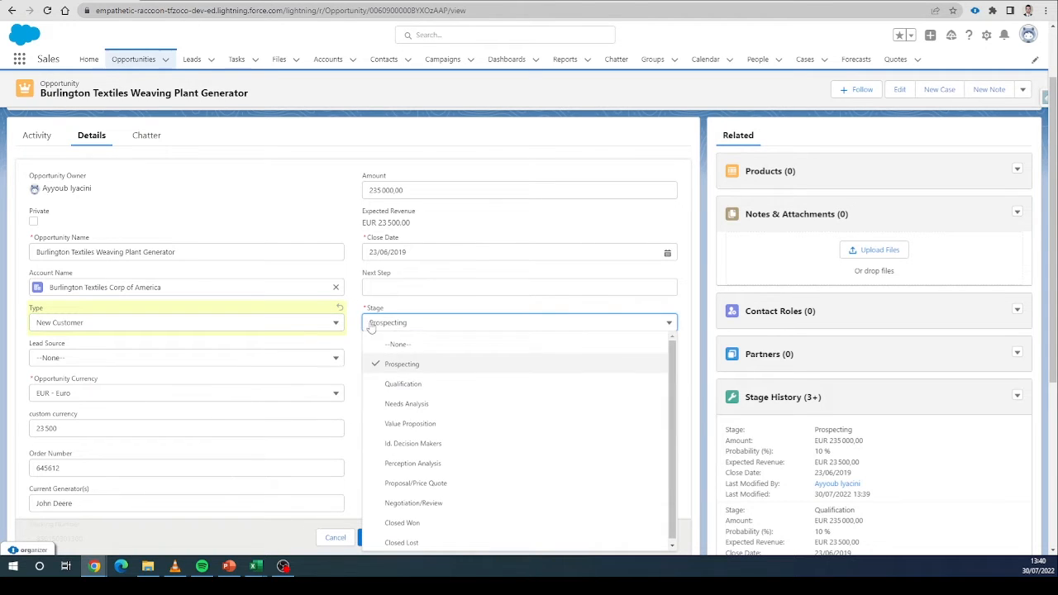
click(398, 385)
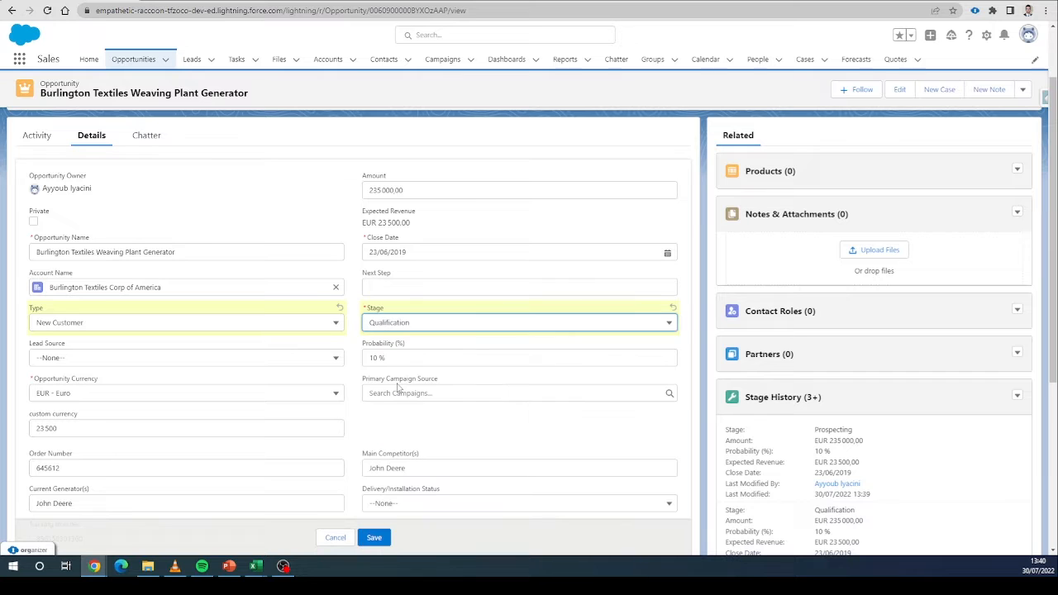
click(375, 539)
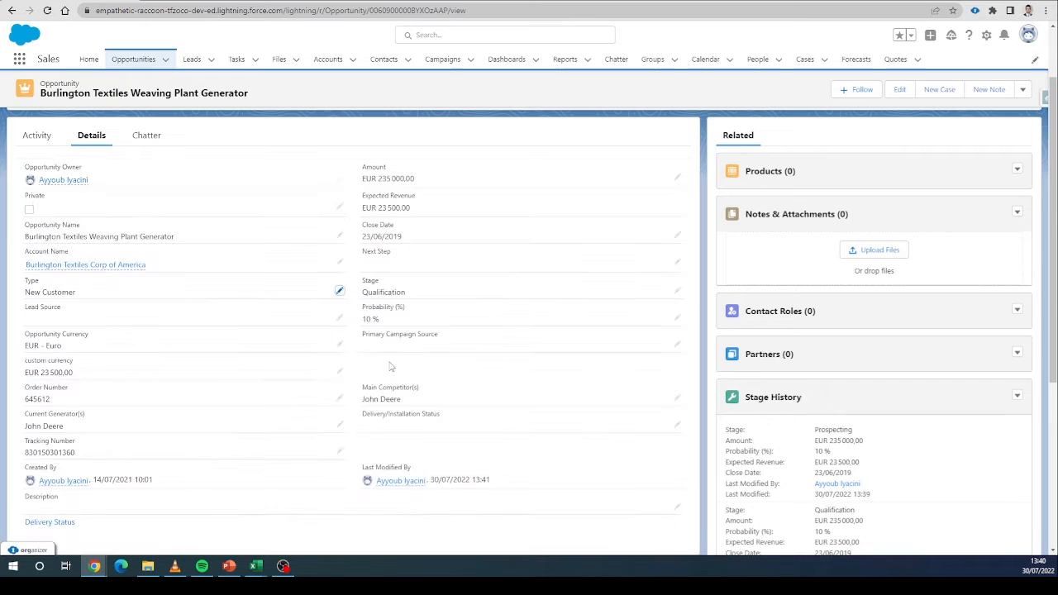
scroll(391, 367, down, 1)
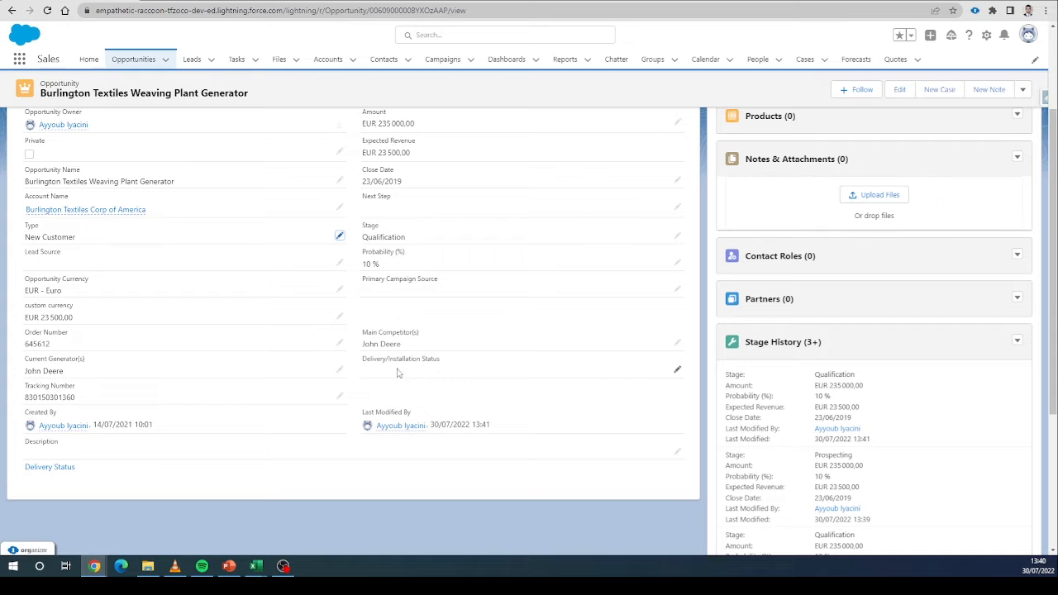
click(678, 369)
click(490, 381)
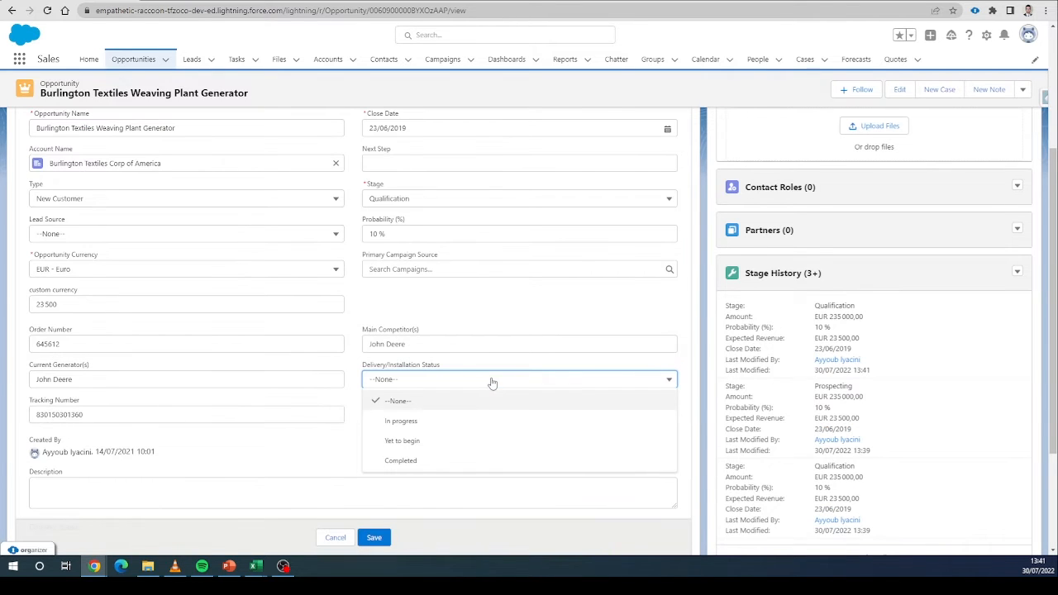
click(469, 422)
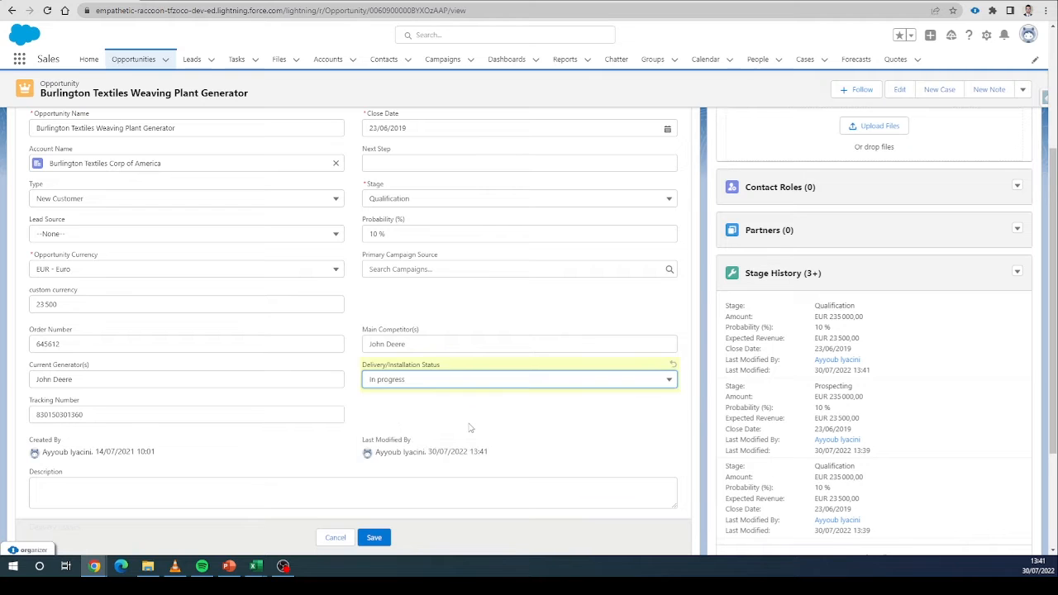
key(Escape)
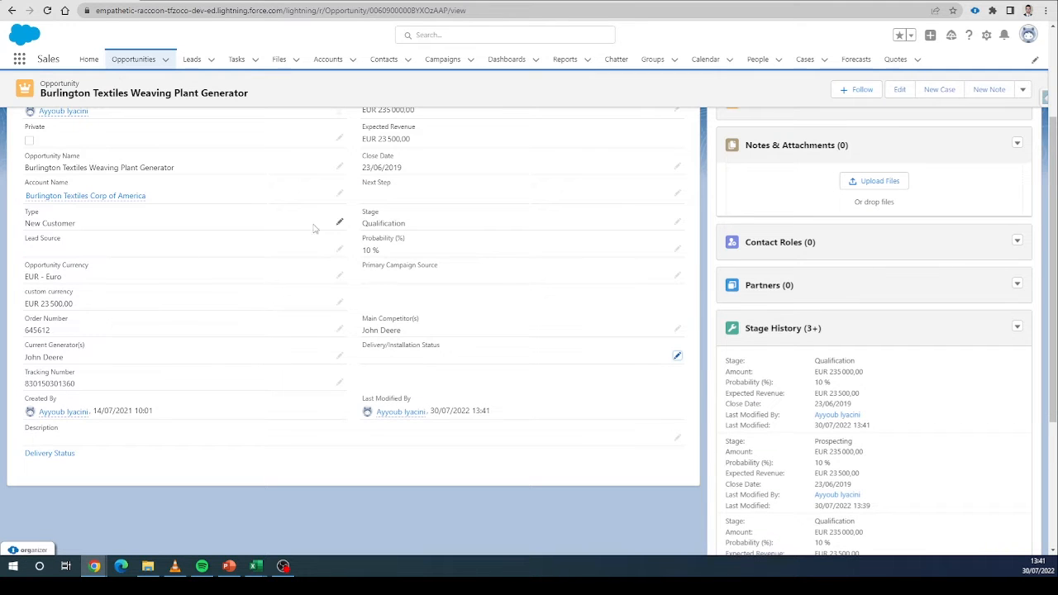
Open the Flows page in Setup through Quick Find and start a new flow.
scroll(7, 280, up, 1)
scroll(7, 280, up, 2)
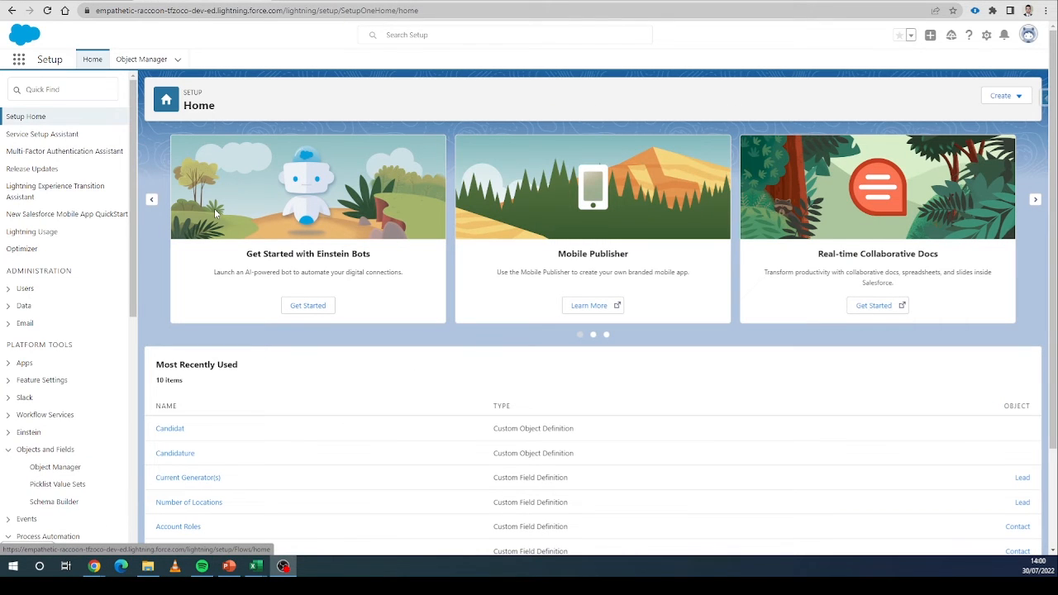
click(81, 91)
text(flow)
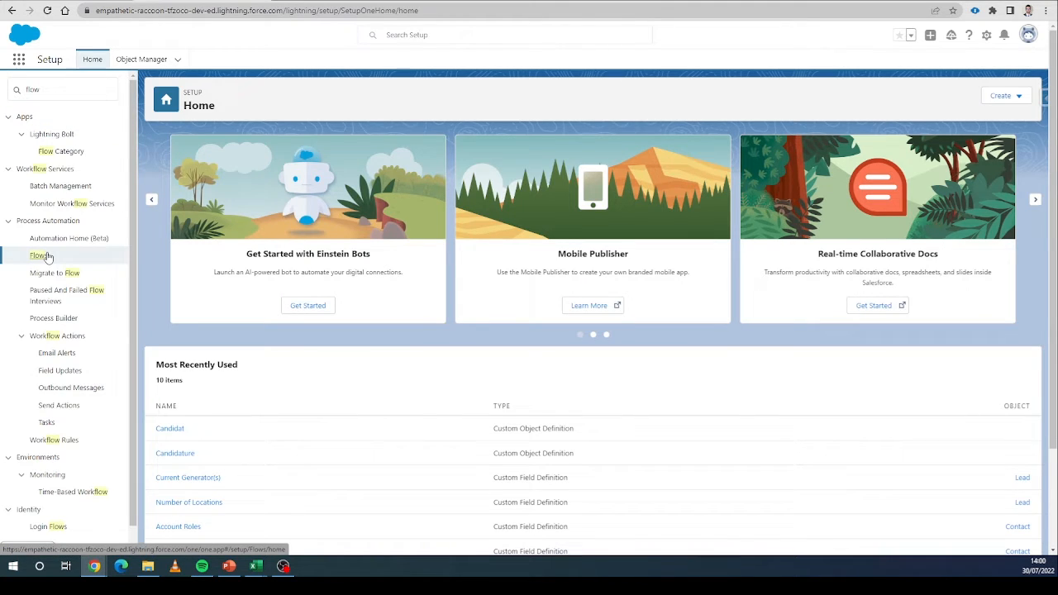
click(41, 255)
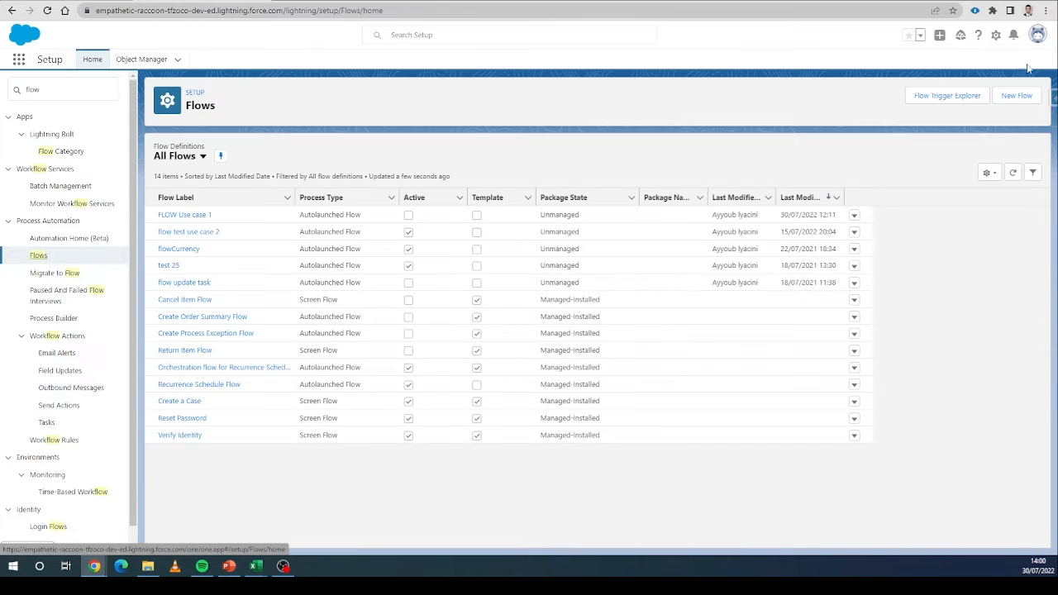
click(1017, 96)
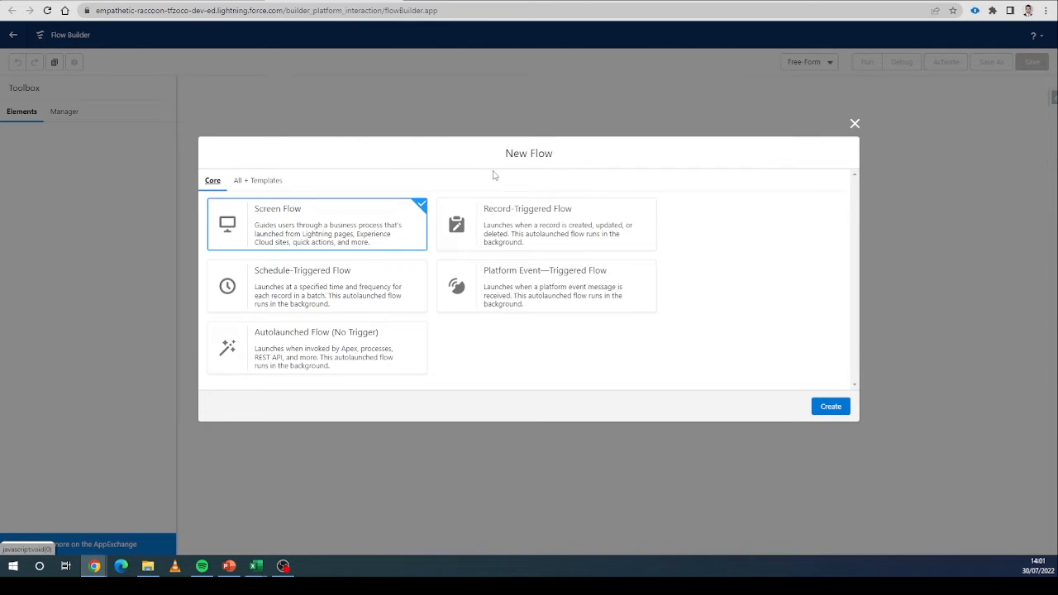
Create a Record-Triggered Flow and choose Opportunity as its triggering object.
click(511, 202)
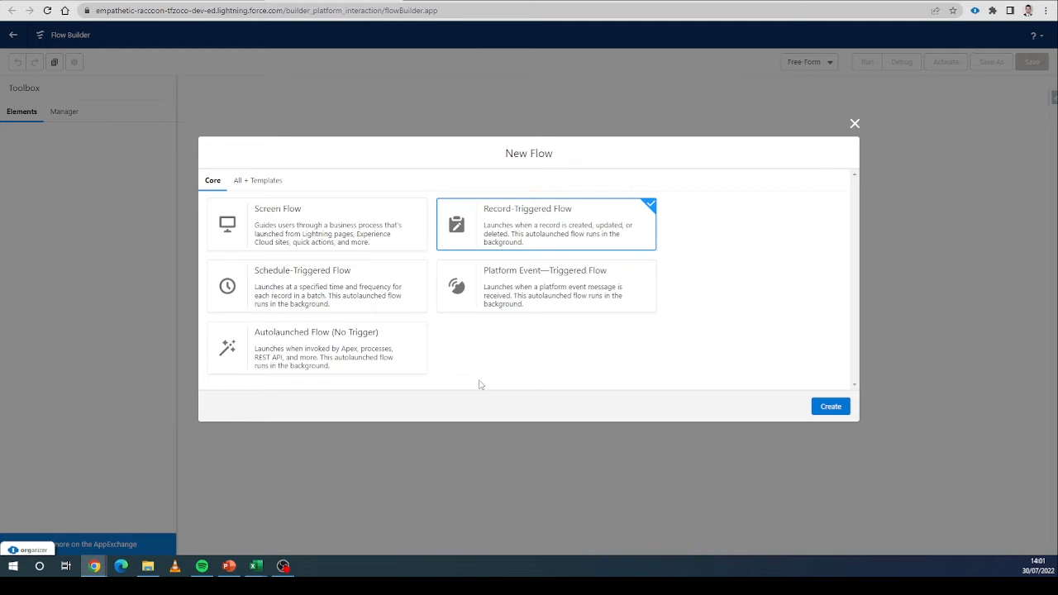
click(830, 406)
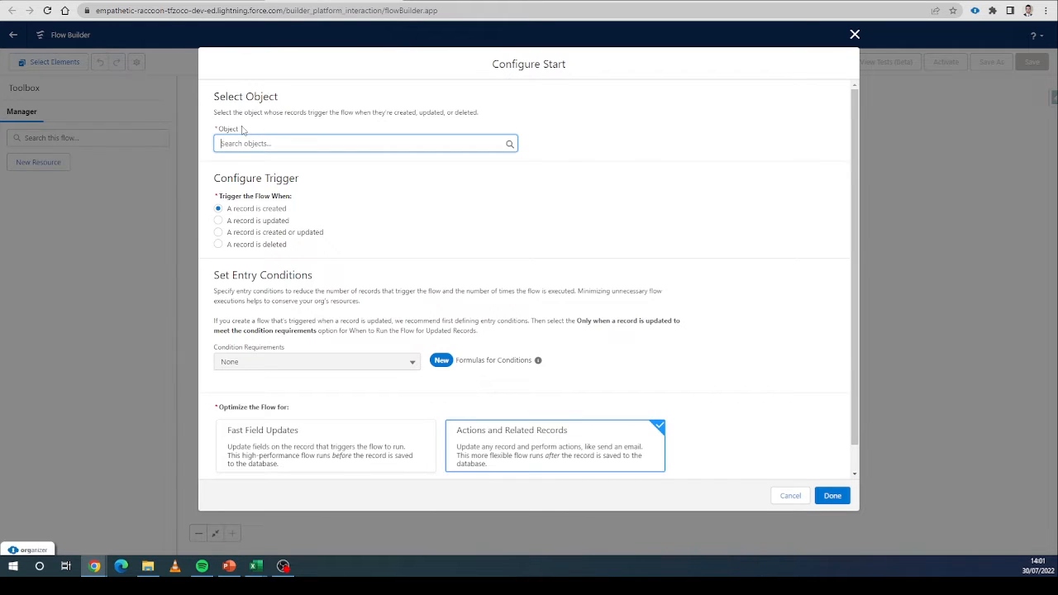
text(opp)
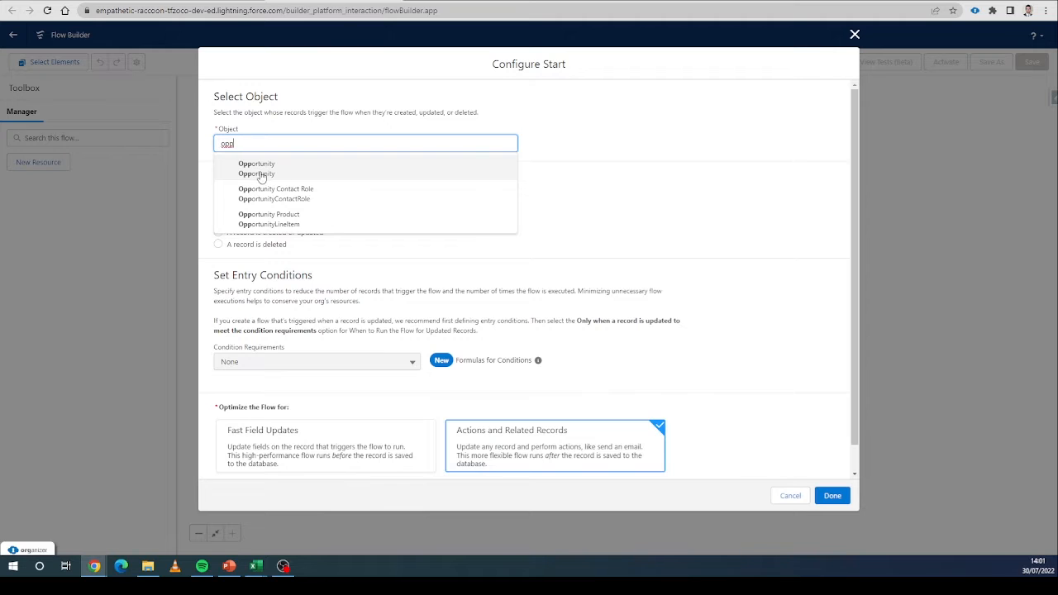
click(259, 174)
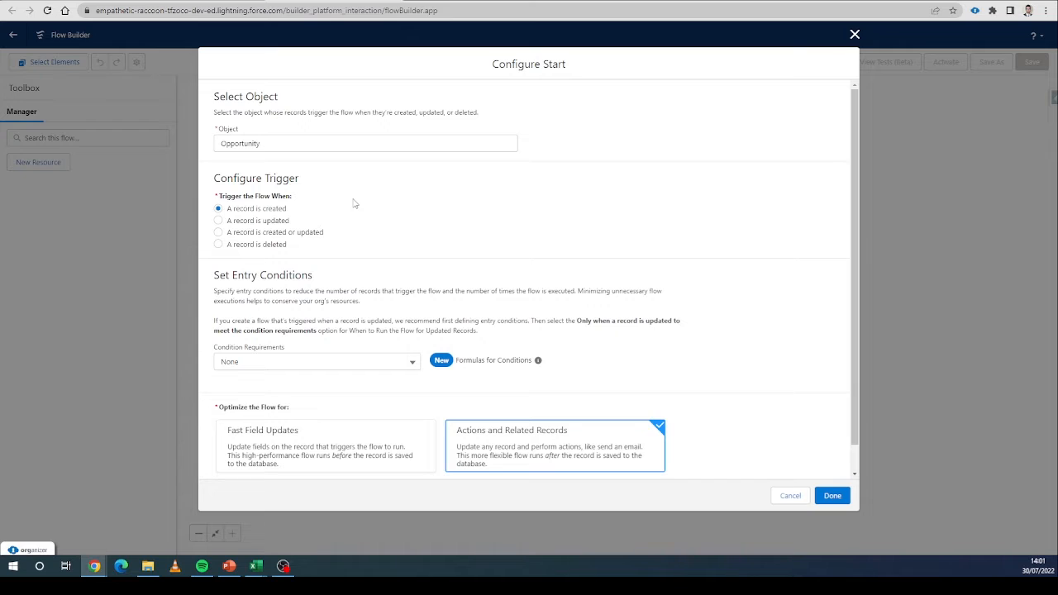
Trigger the flow when a record is created or updated and optimize it for Fast Field Updates.
click(306, 233)
scroll(314, 240, down, 1)
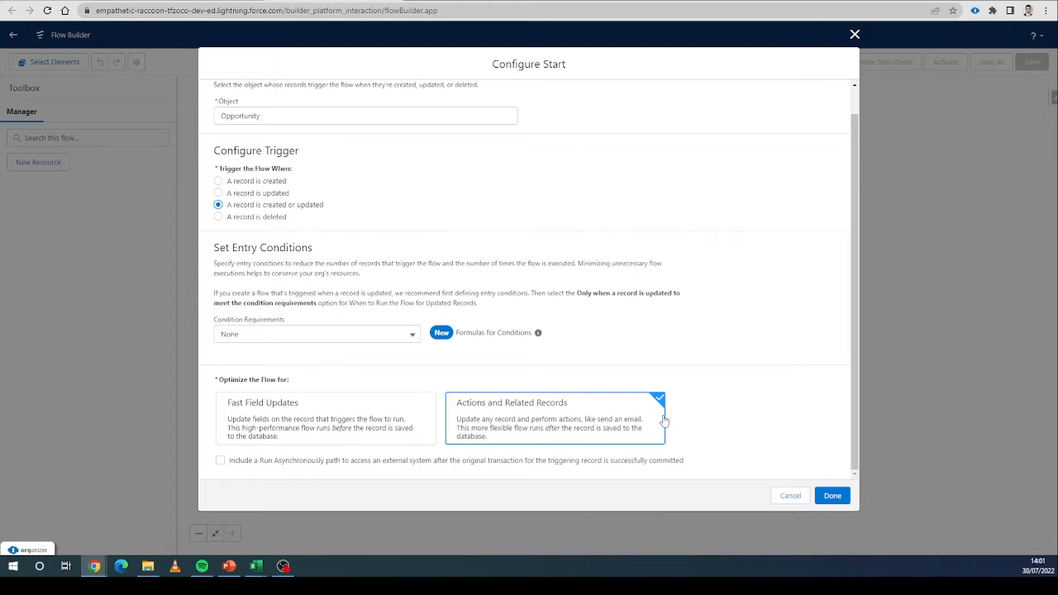
click(422, 399)
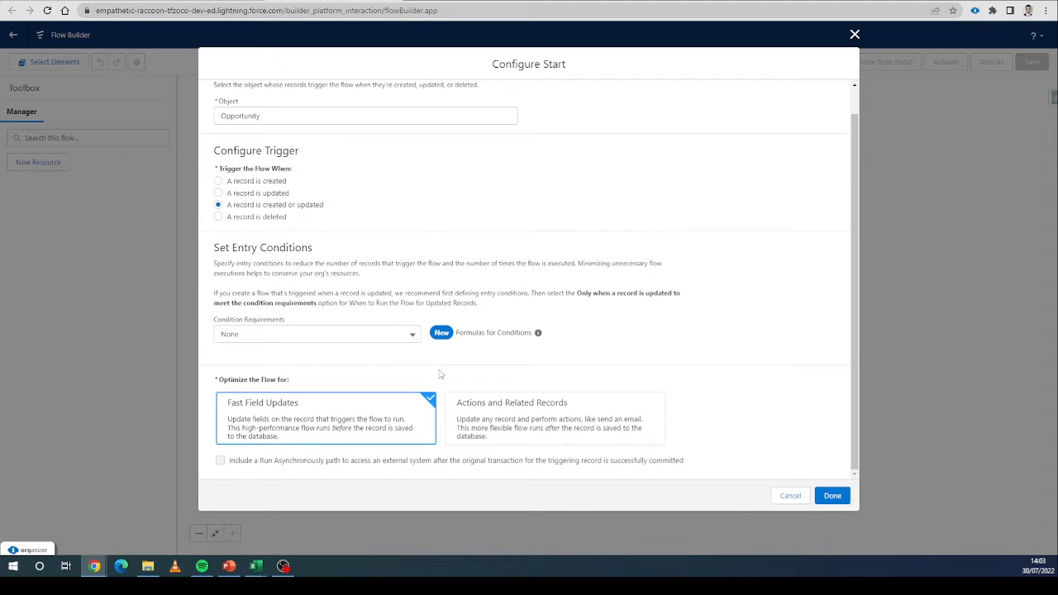
click(460, 401)
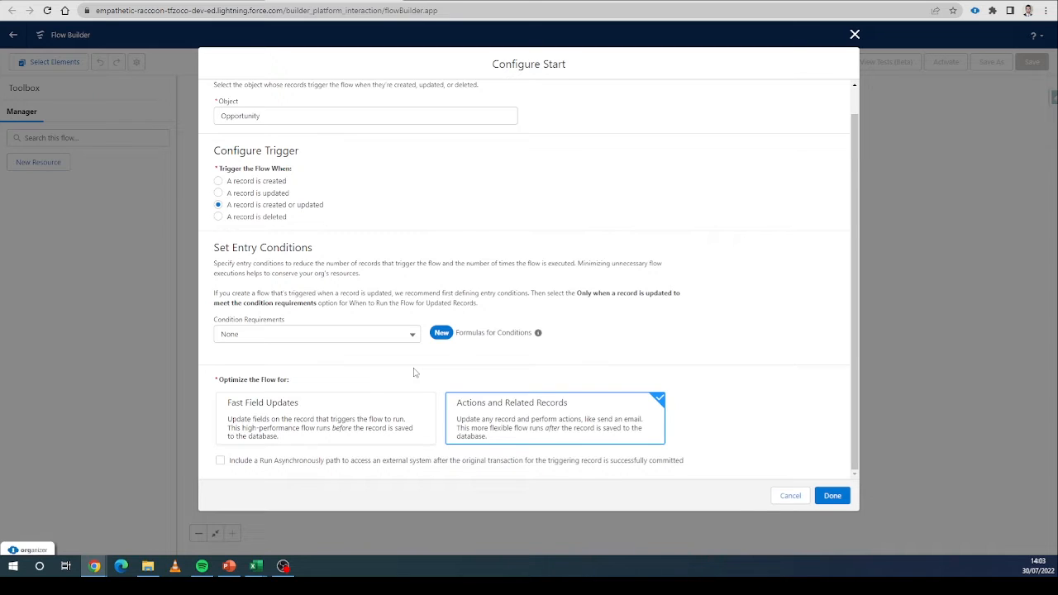
click(372, 427)
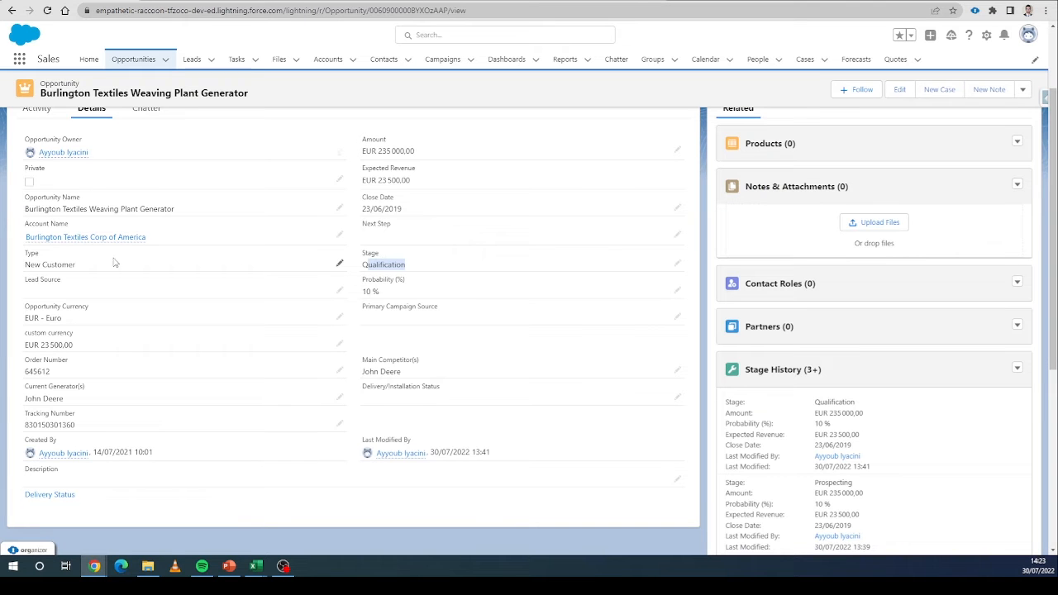
Examine the Type and Stage field names and values on the opportunity record.
mouse_move(42, 254)
mouse_down()
mouse_move(23, 258)
mouse_move(49, 265)
mouse_move(25, 265)
mouse_move(39, 265)
mouse_up()
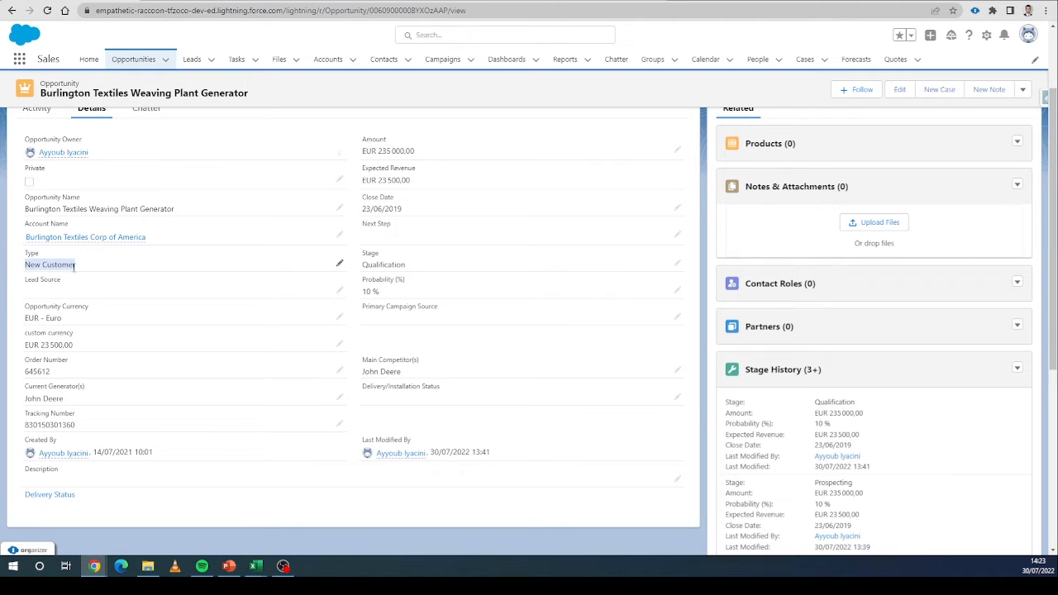
drag(385, 254, 362, 253)
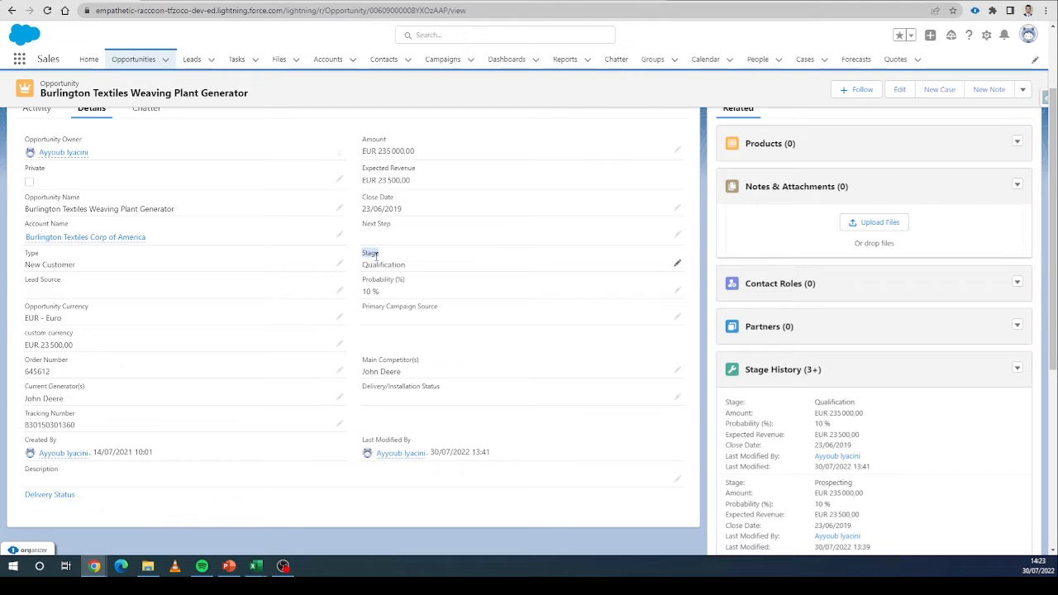
drag(364, 265, 421, 267)
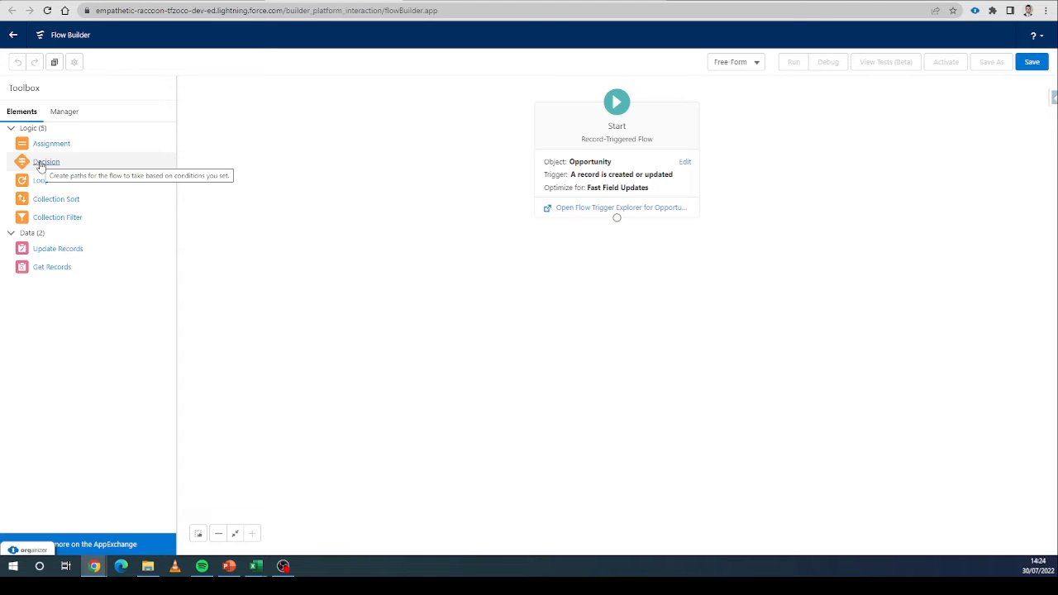
Add a Decision element to the flow labelled "Verifier les conditions de l'opportunité".
drag(39, 165, 590, 265)
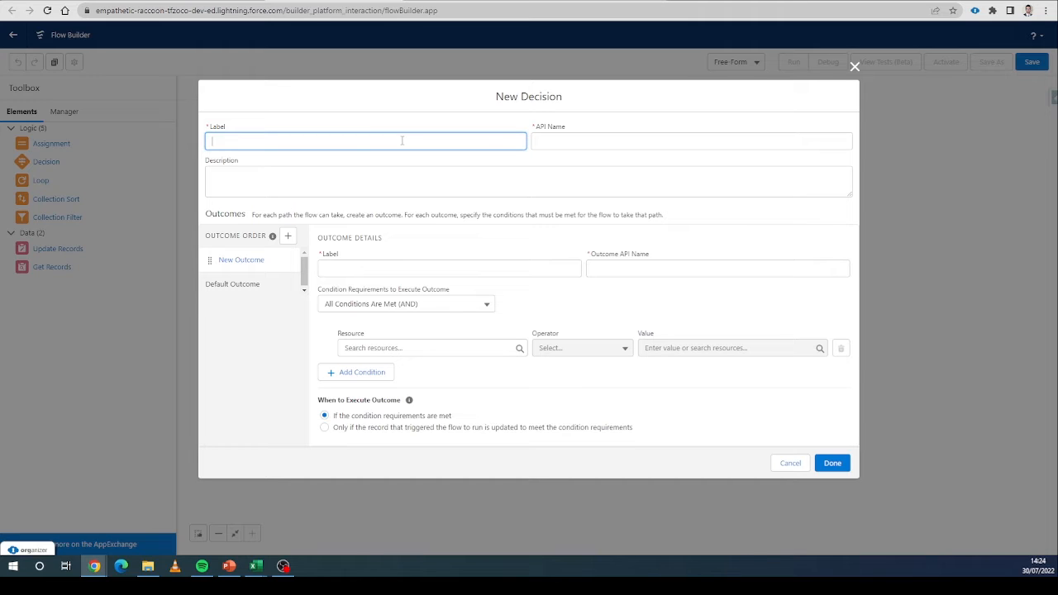
text(Verifier les con)
text(dition)
text(s de l'opp)
text(ortunite)
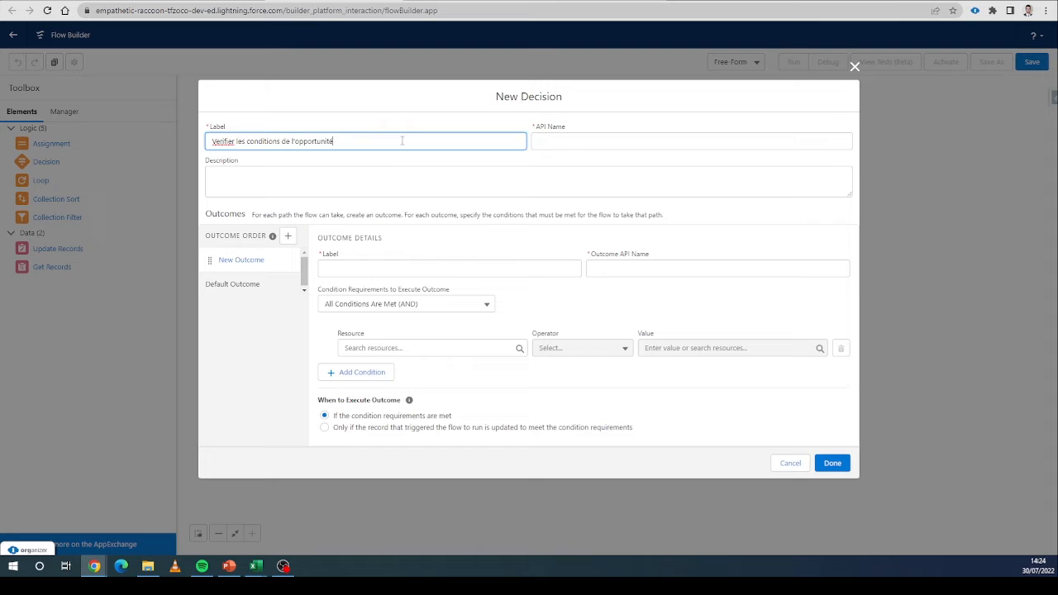
click(396, 239)
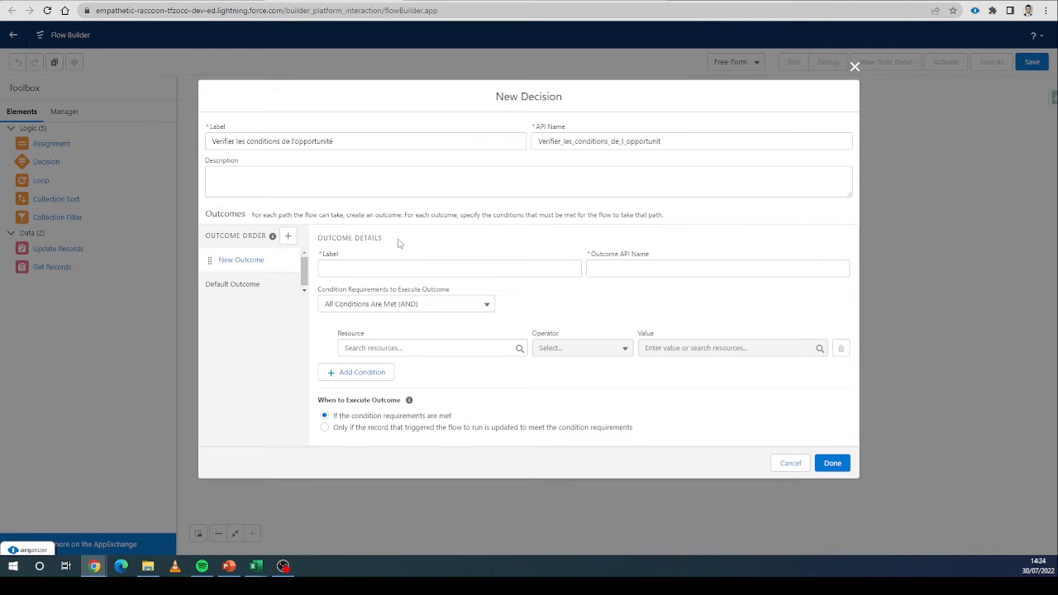
Label the decision's first outcome "verification nouveau client qualifié".
click(419, 266)
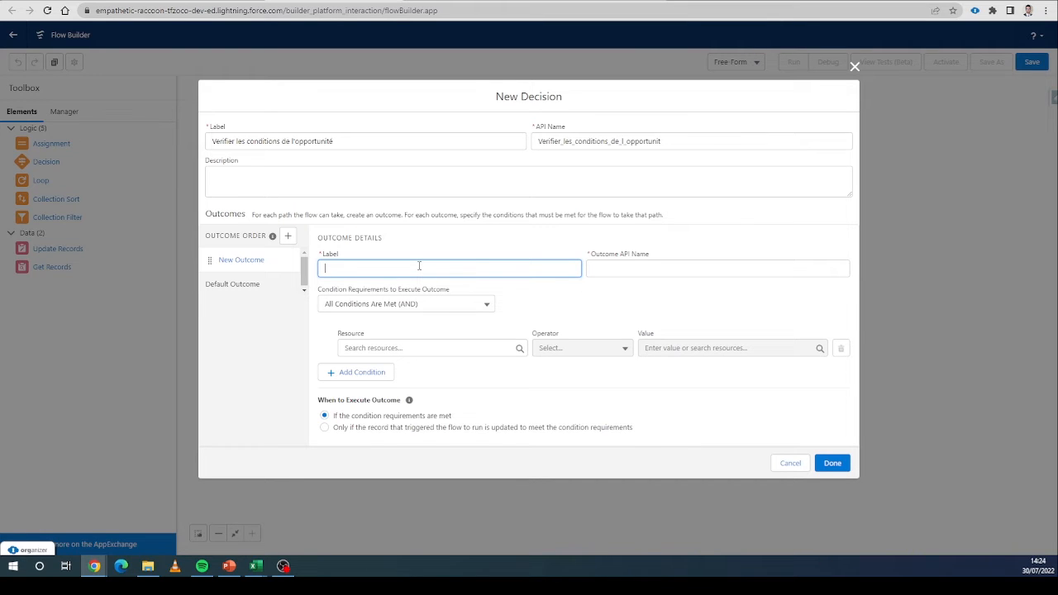
text(verification nouveau client qualifie)
click(568, 297)
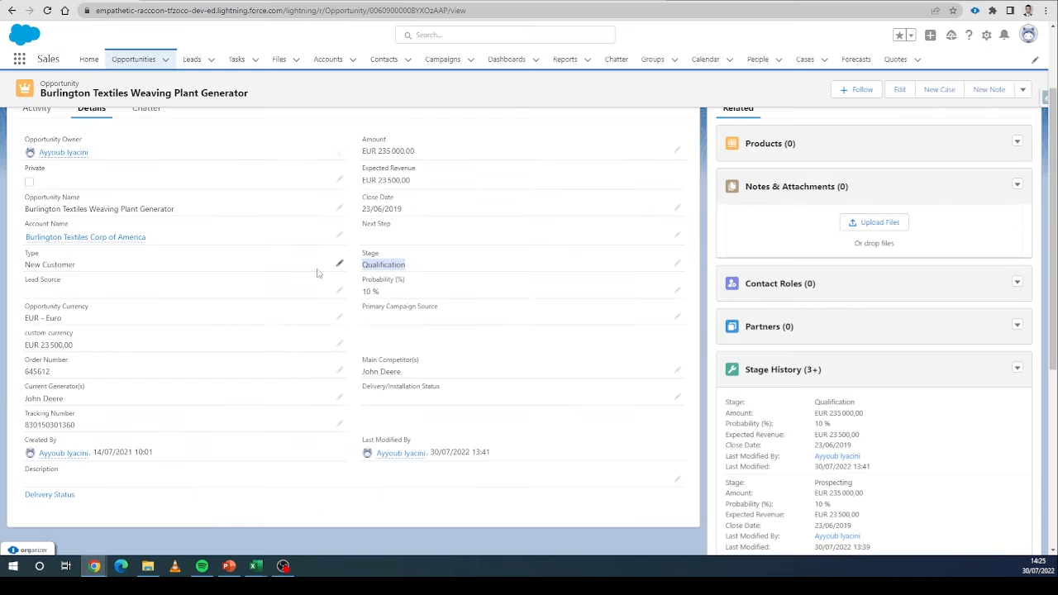
Review the Type and Stage picklist options in the opportunity's edit form, then cancel the edit.
click(677, 264)
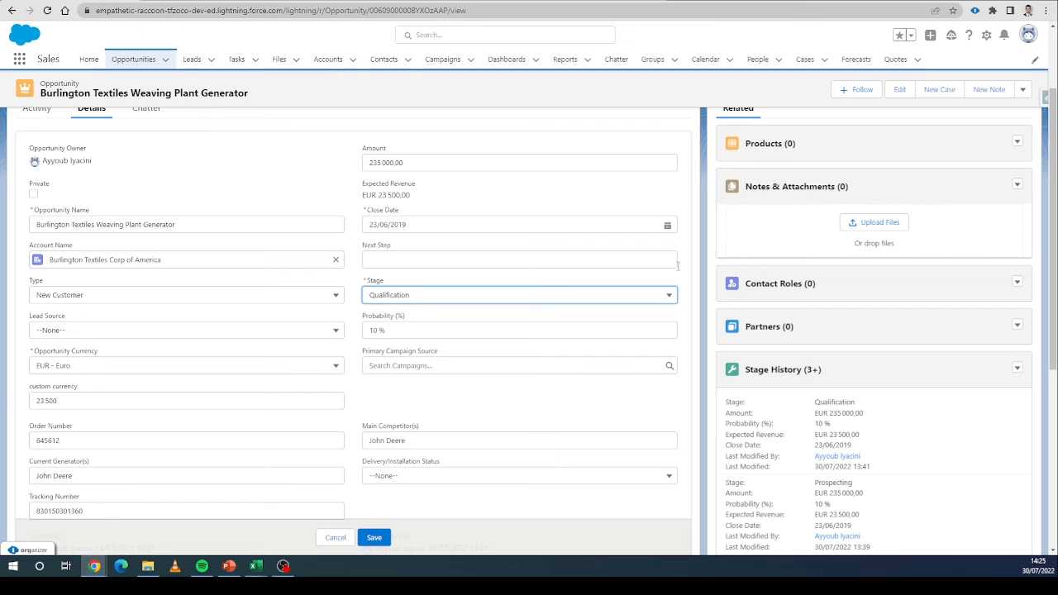
click(169, 298)
click(36, 283)
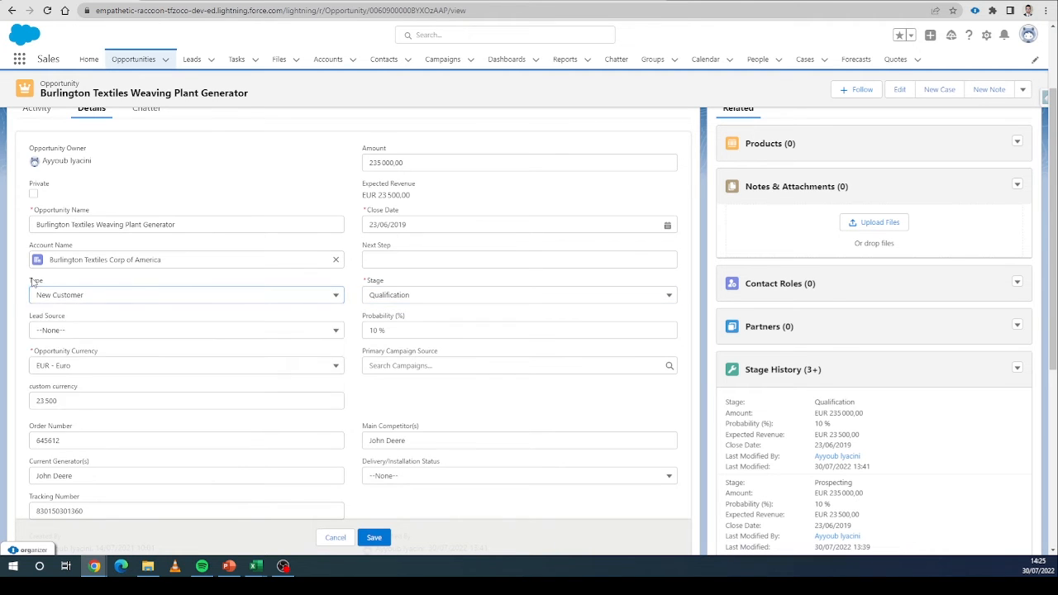
click(384, 285)
drag(384, 284, 371, 283)
click(304, 294)
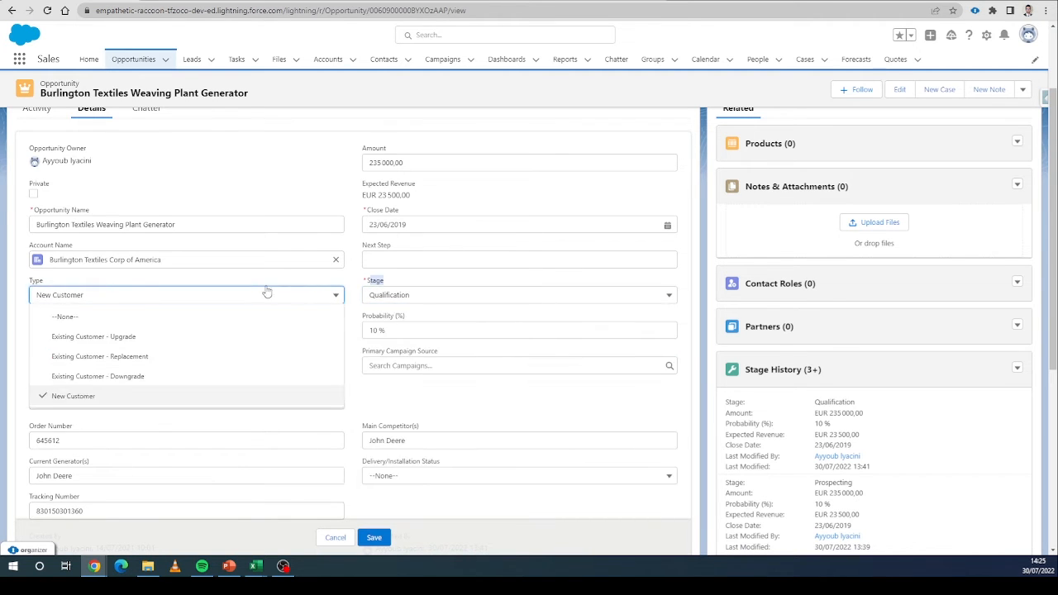
click(265, 290)
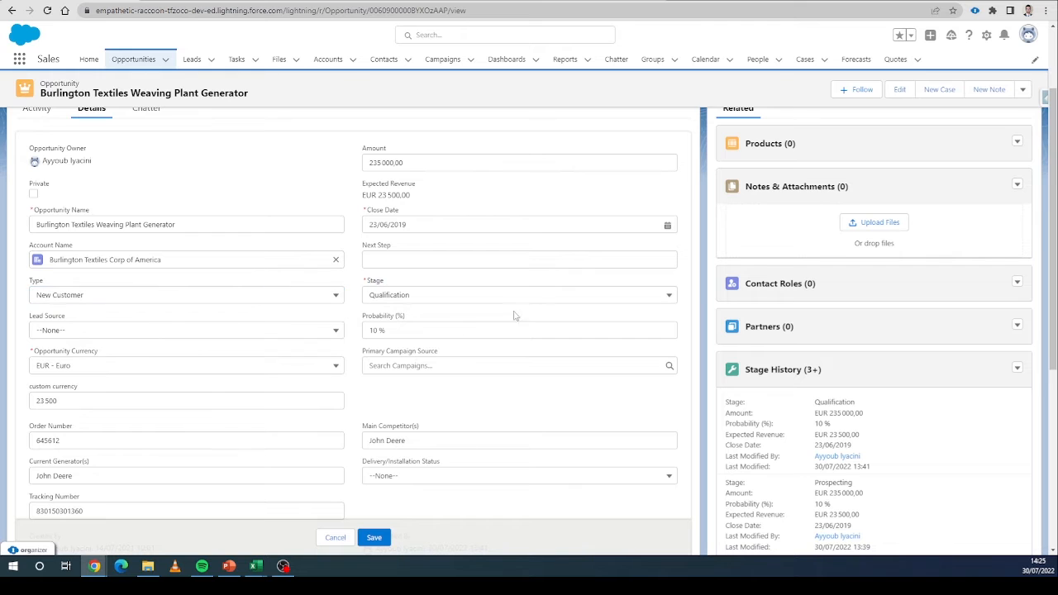
click(340, 538)
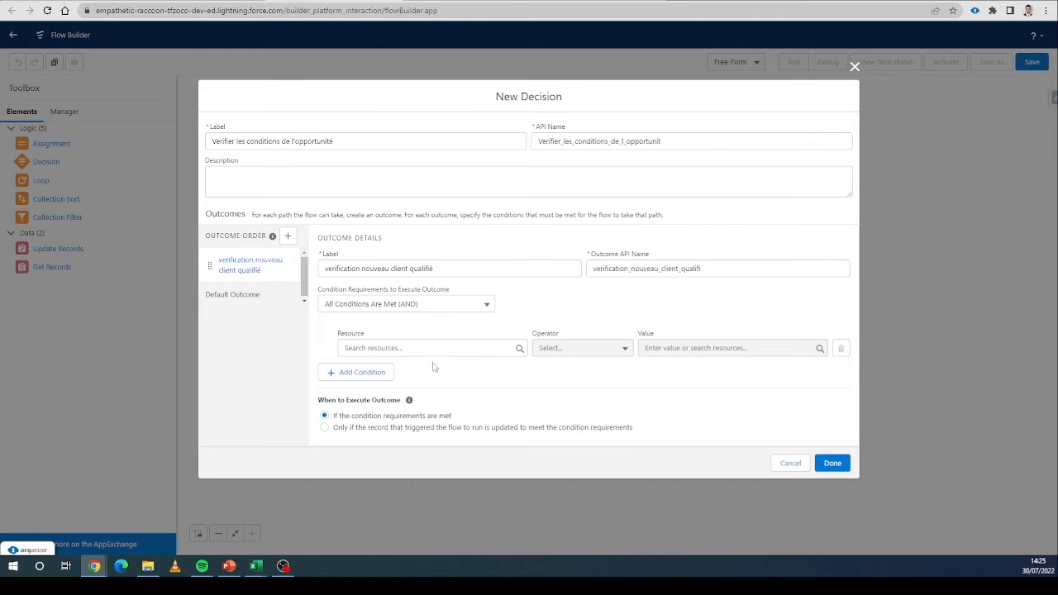
drag(364, 336, 335, 336)
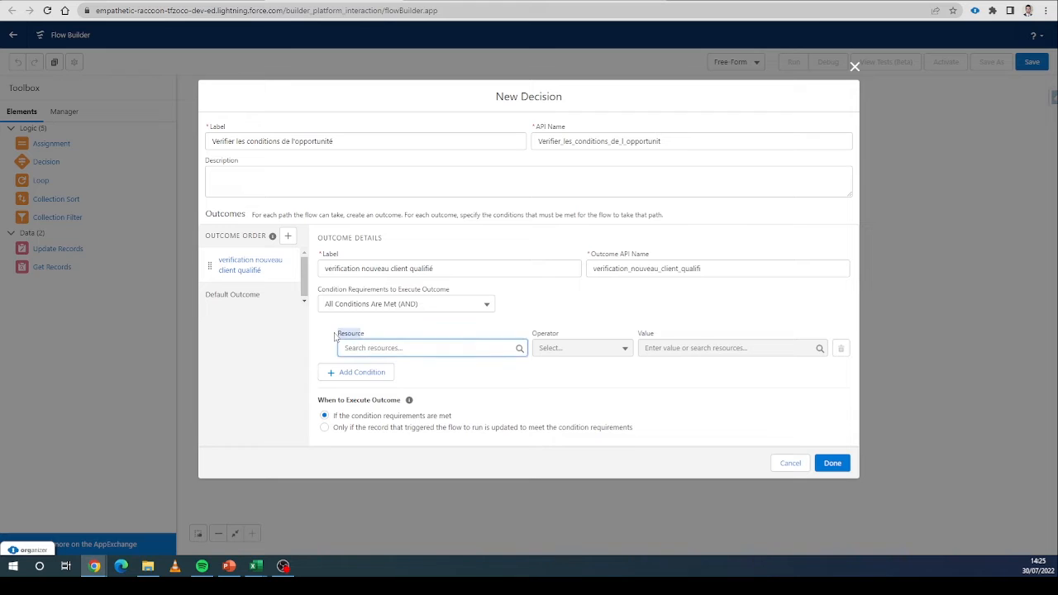
click(382, 345)
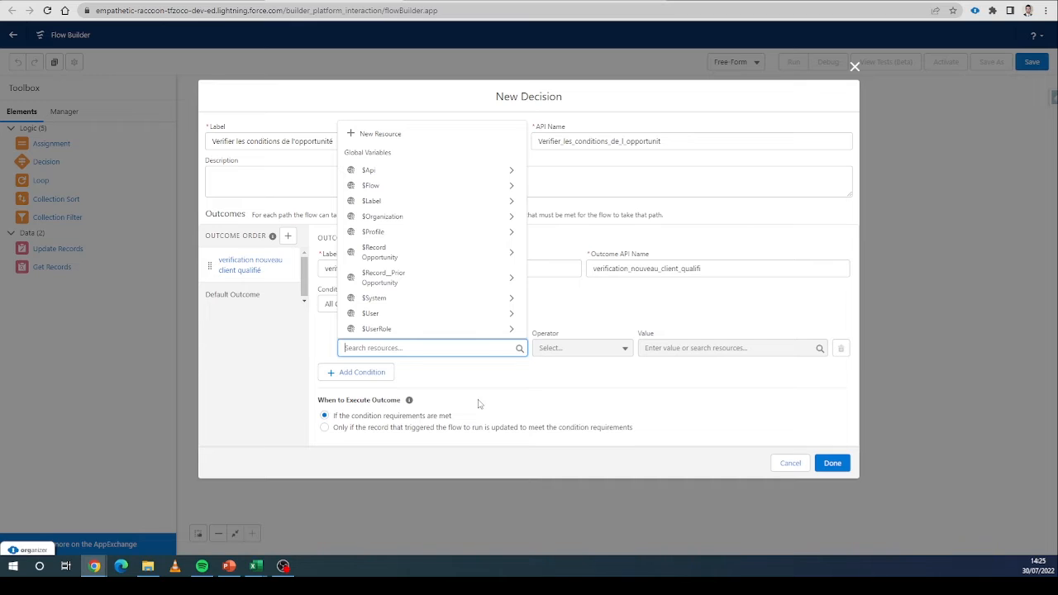
click(376, 252)
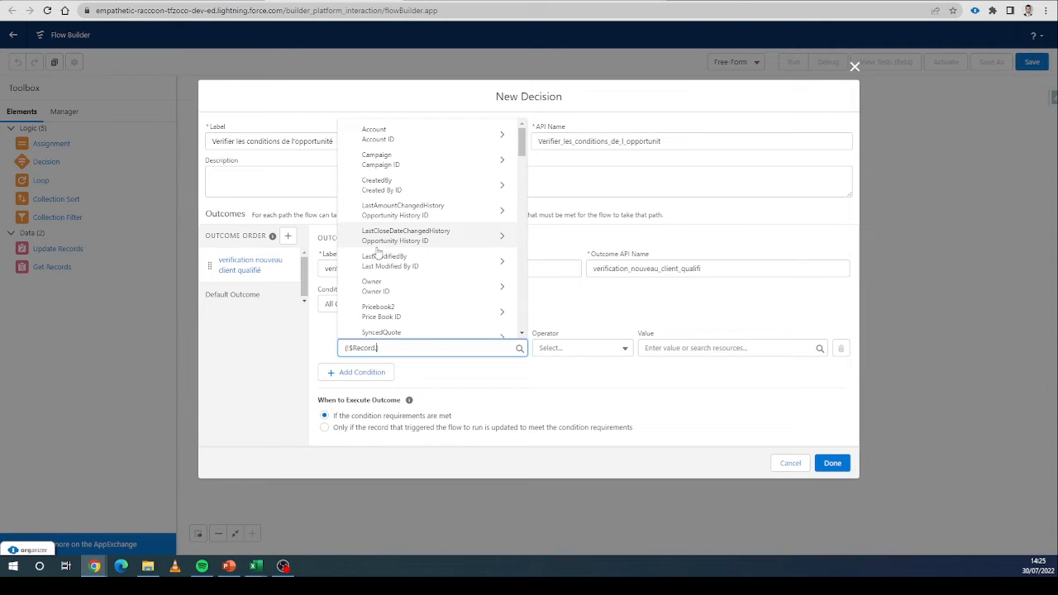
text(.)
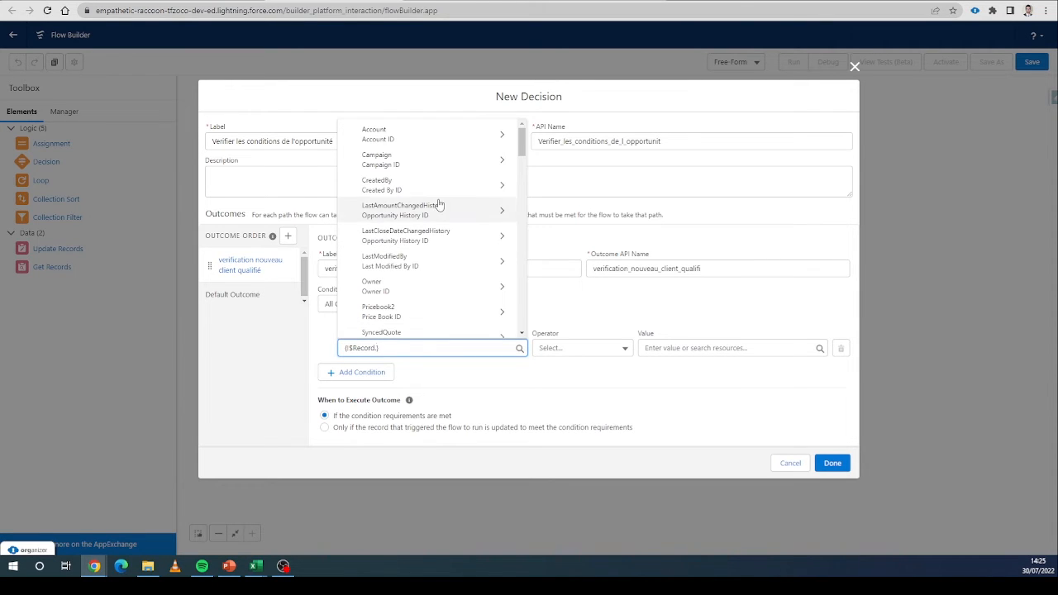
scroll(433, 229, down, 3)
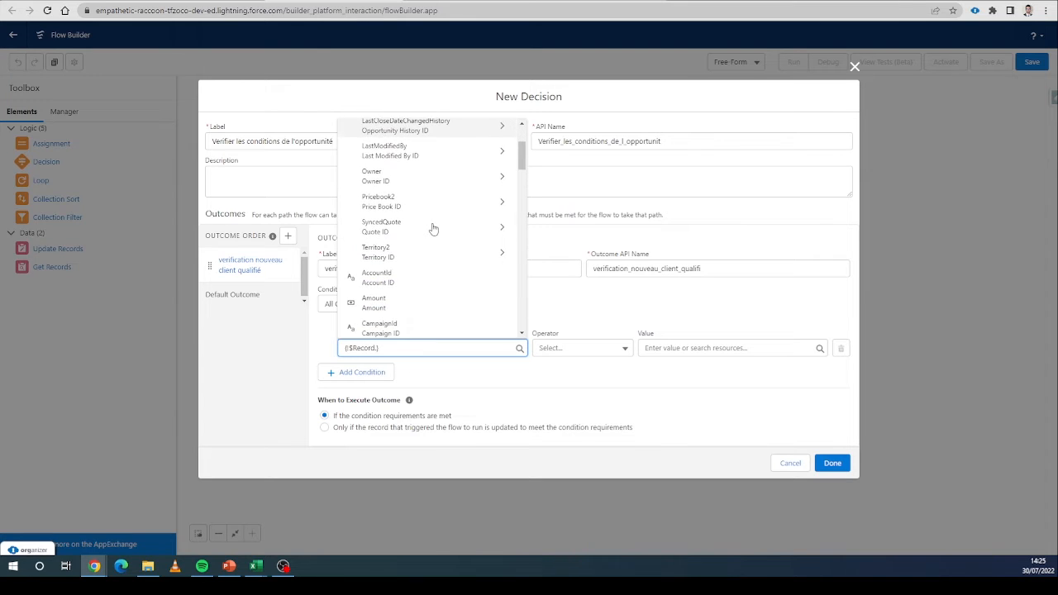
scroll(434, 229, down, 6)
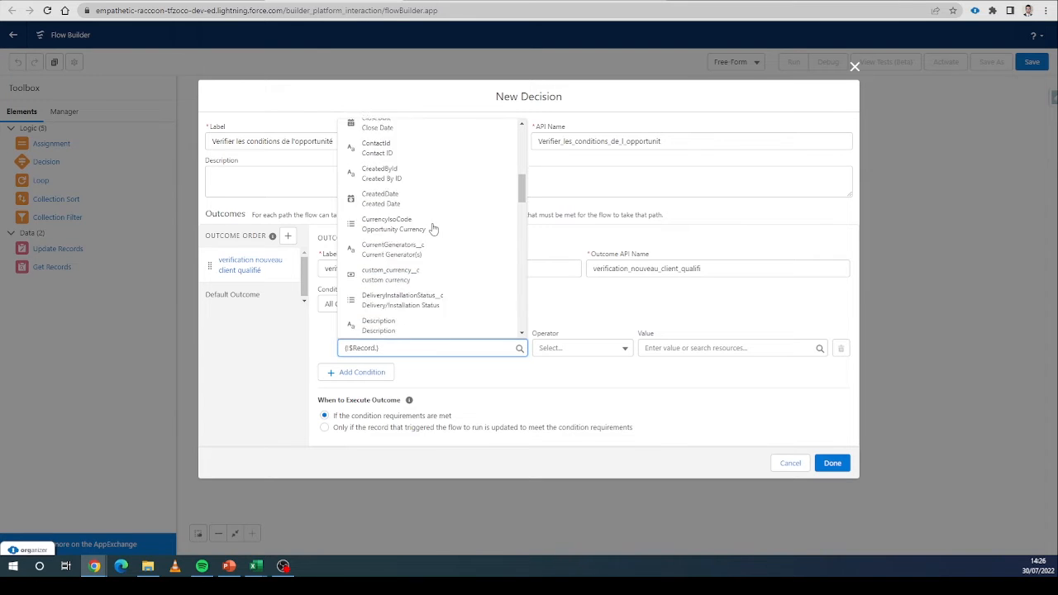
scroll(433, 229, down, 5)
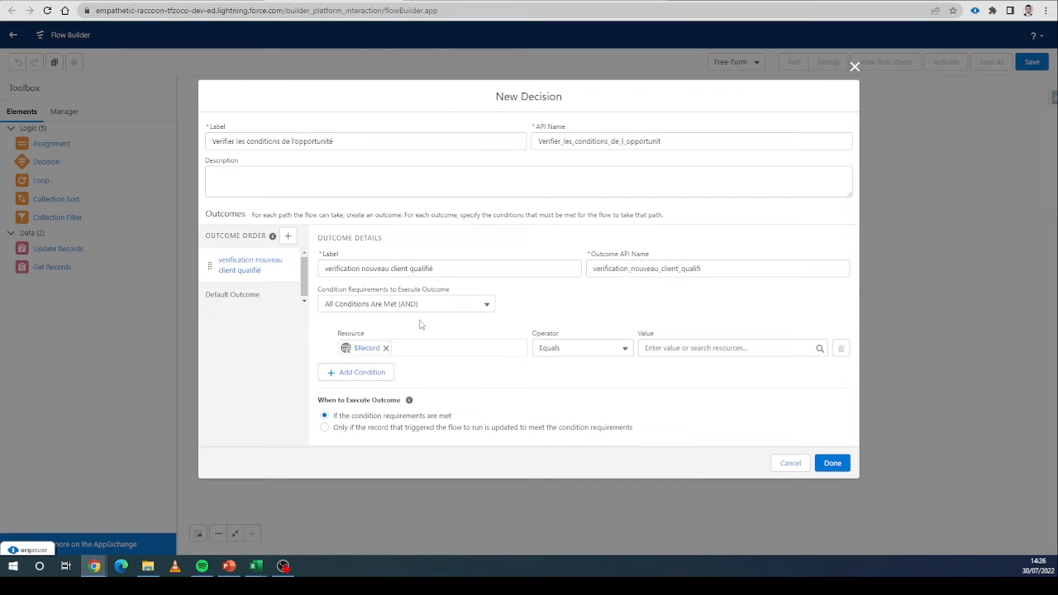
click(385, 349)
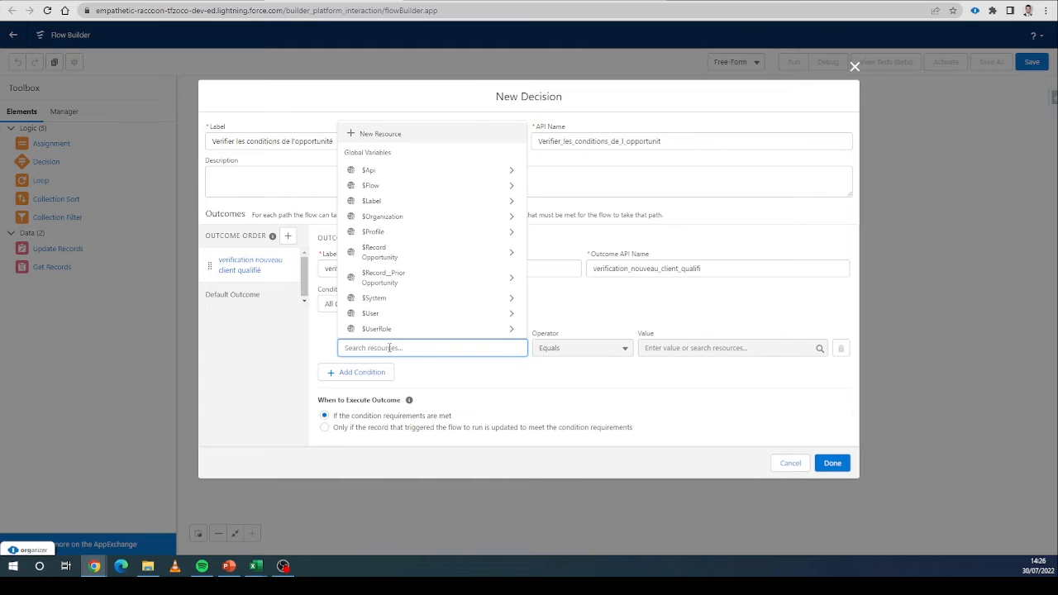
Set the outcome's first condition so the record's Opportunity Type equals New Customer.
click(376, 253)
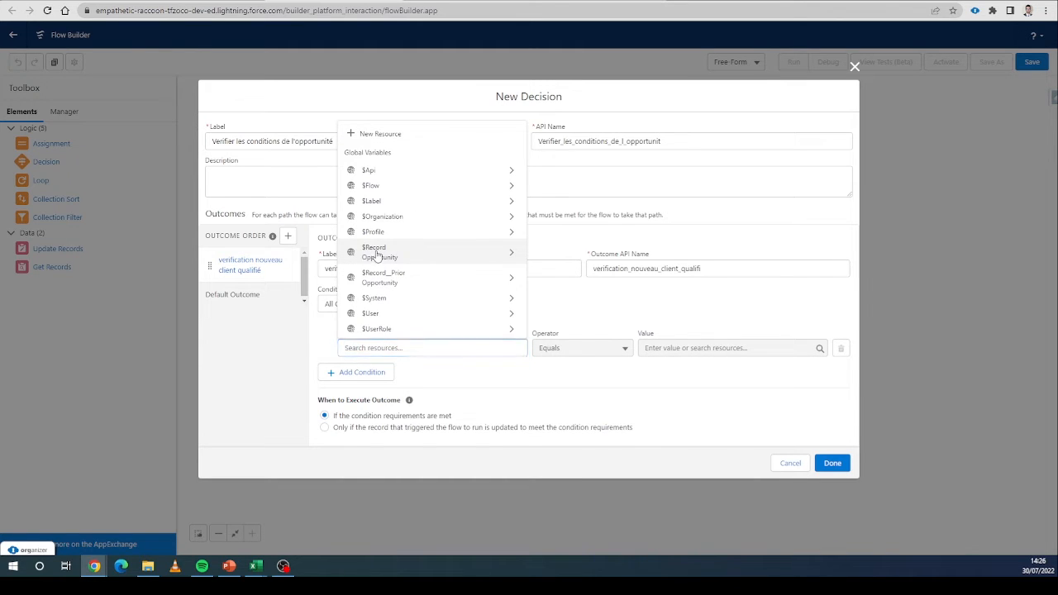
scroll(381, 254, down, 10)
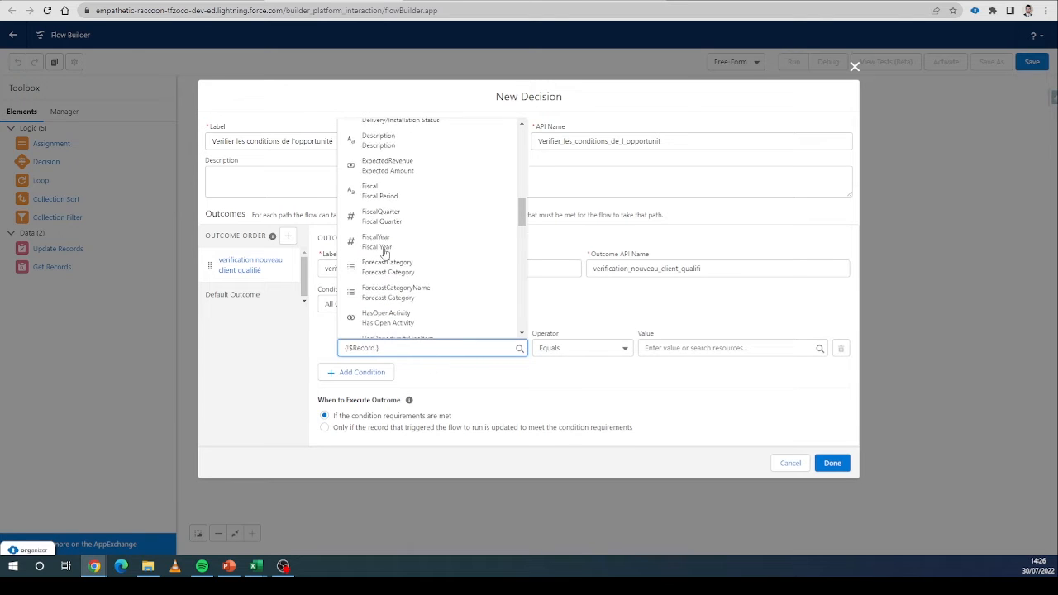
scroll(383, 254, down, 5)
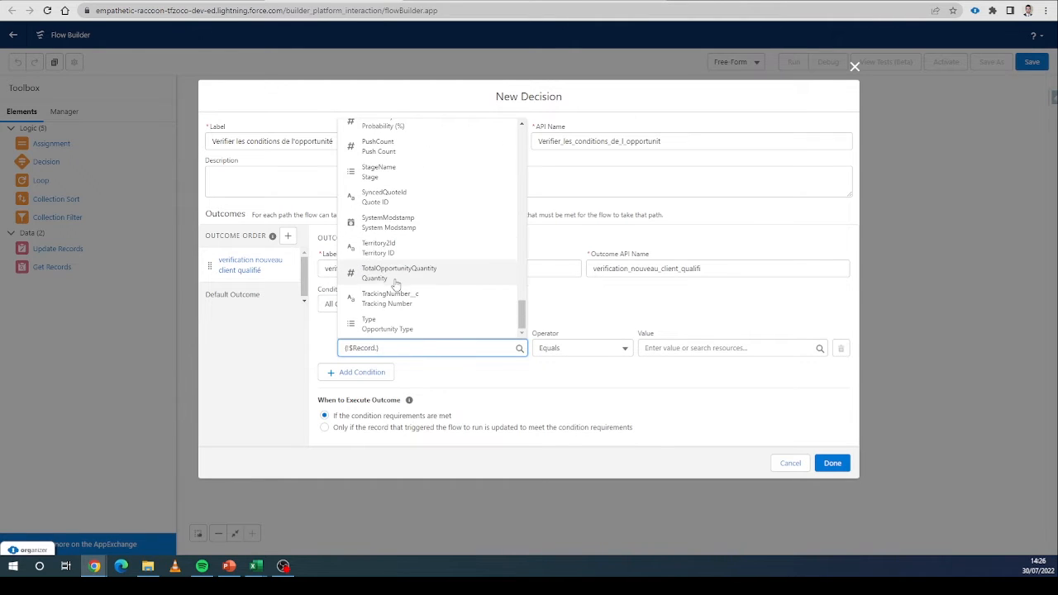
click(376, 323)
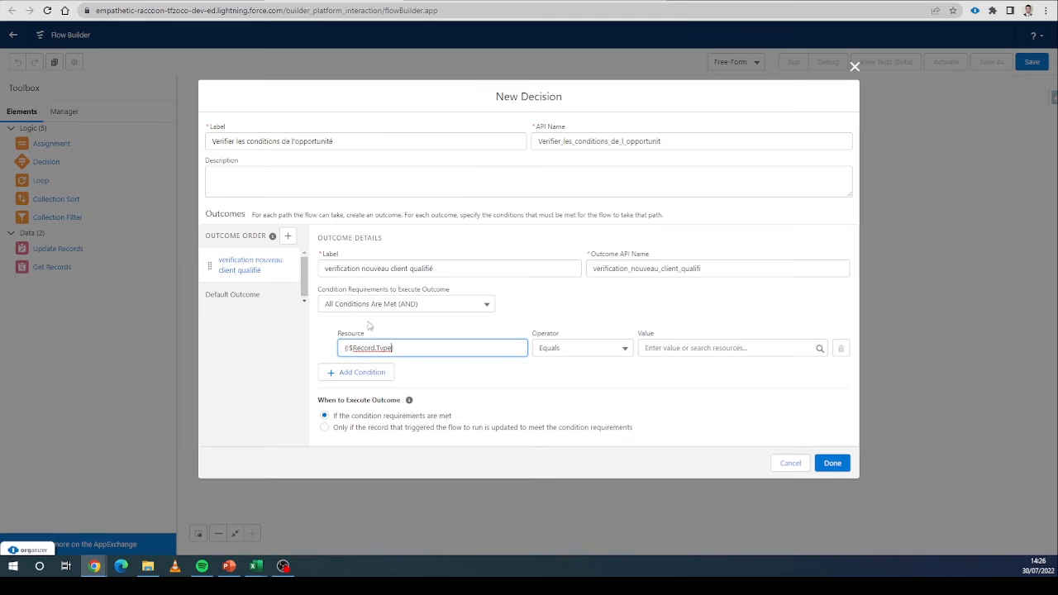
click(565, 351)
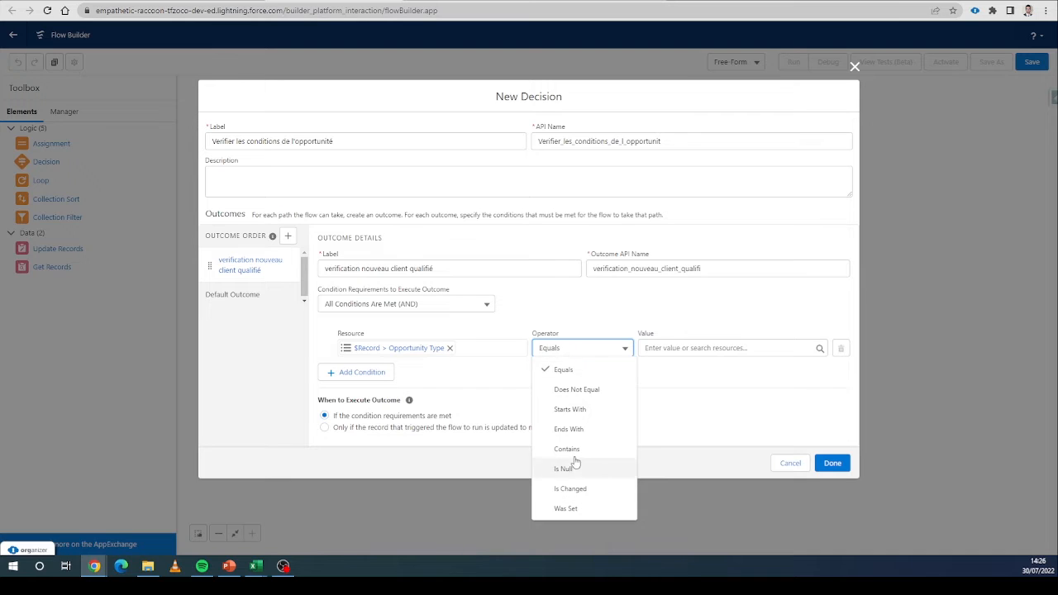
click(569, 311)
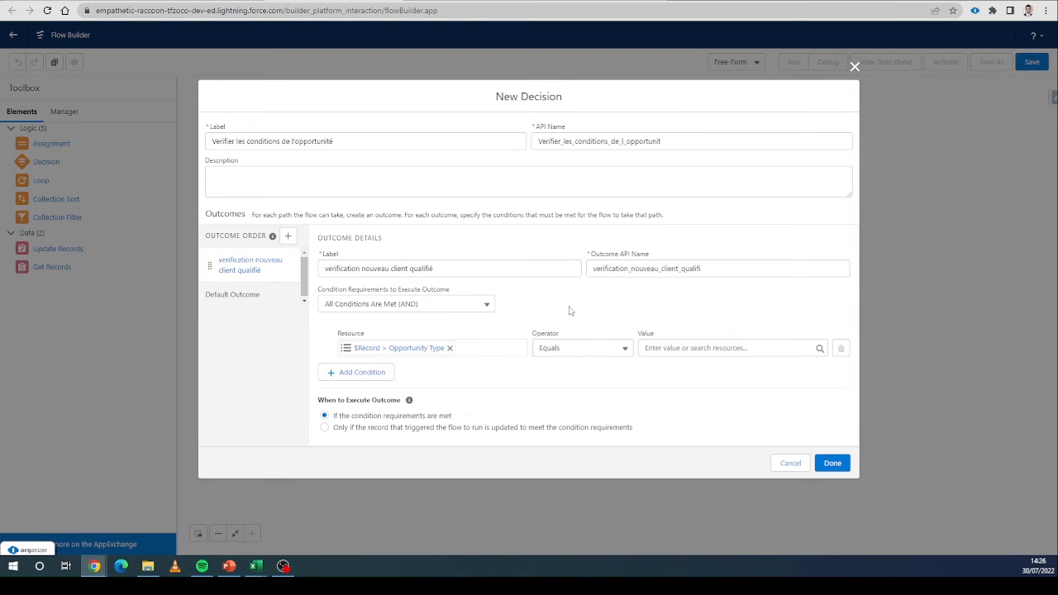
click(674, 348)
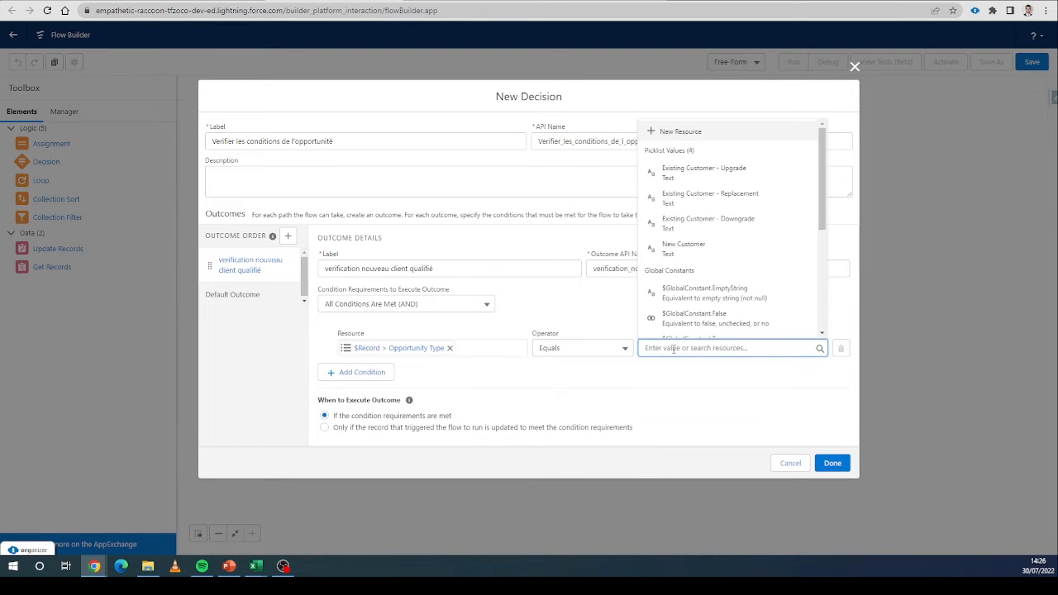
click(701, 248)
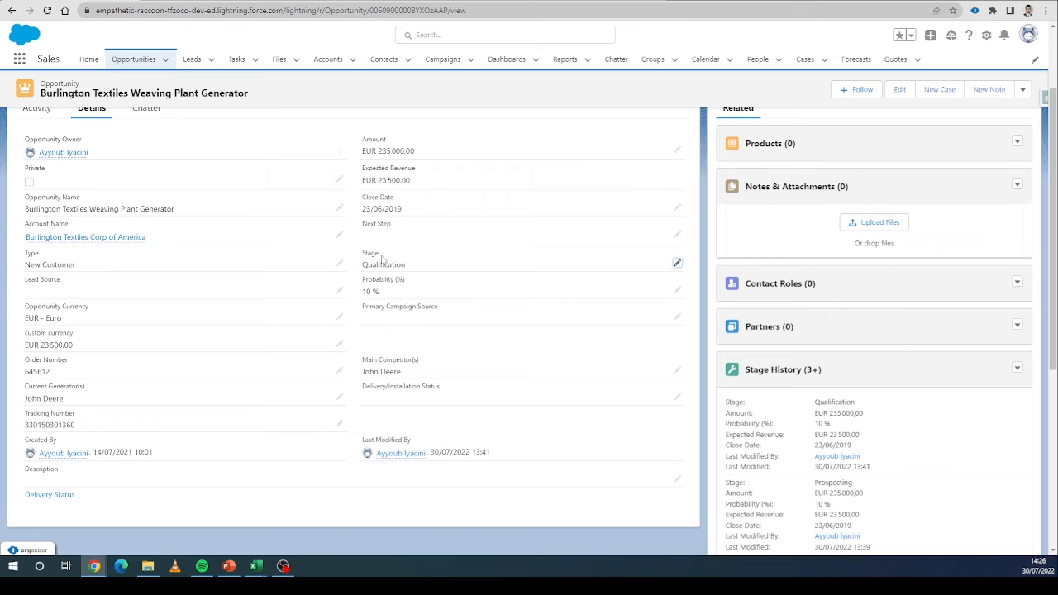
Add a second AND condition and set its resource to the triggering record's Stage field.
drag(381, 255, 427, 268)
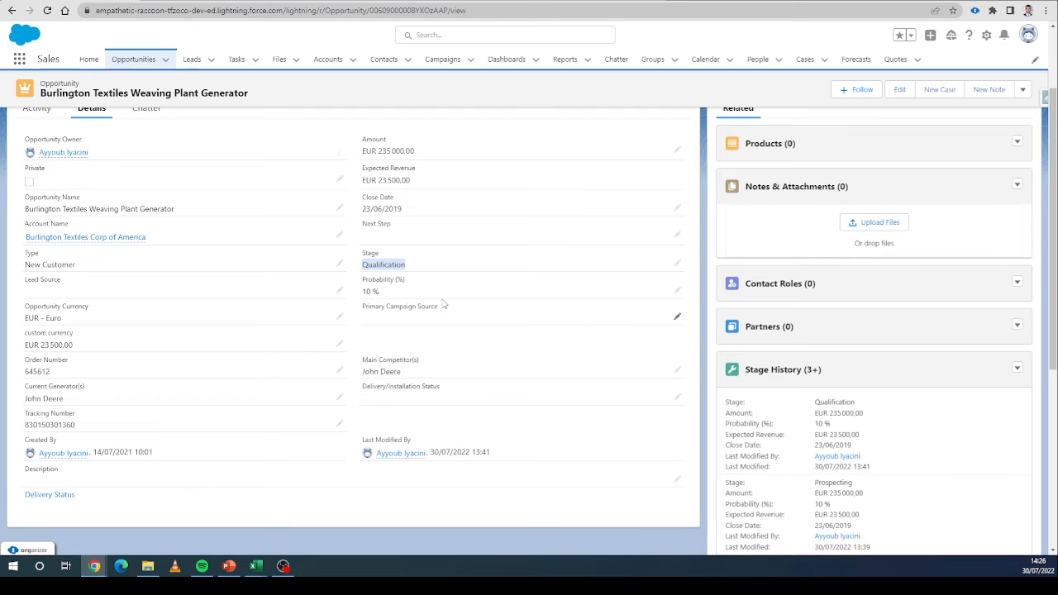
click(317, 1)
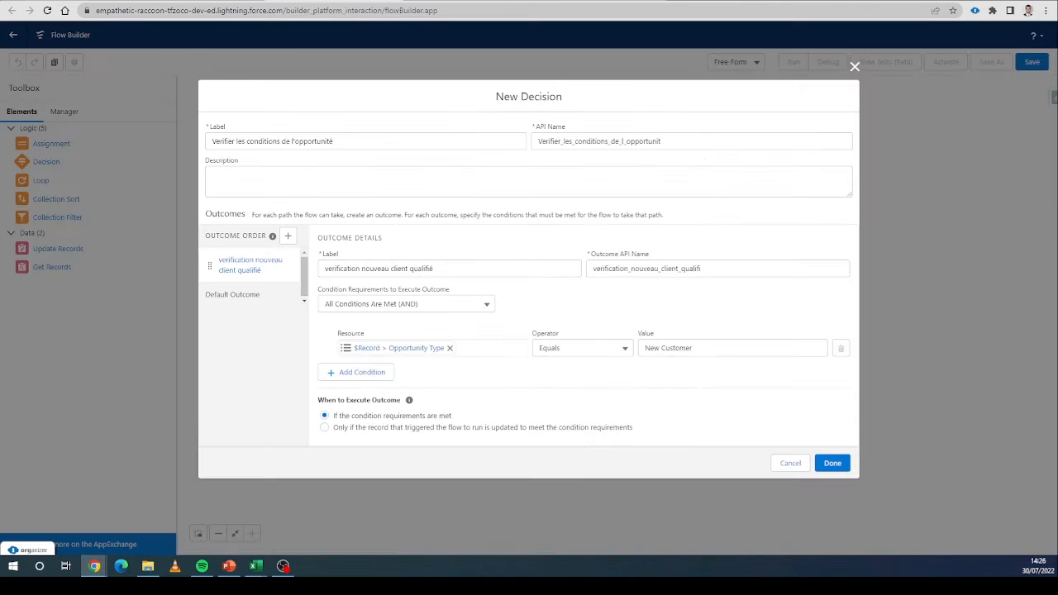
click(388, 374)
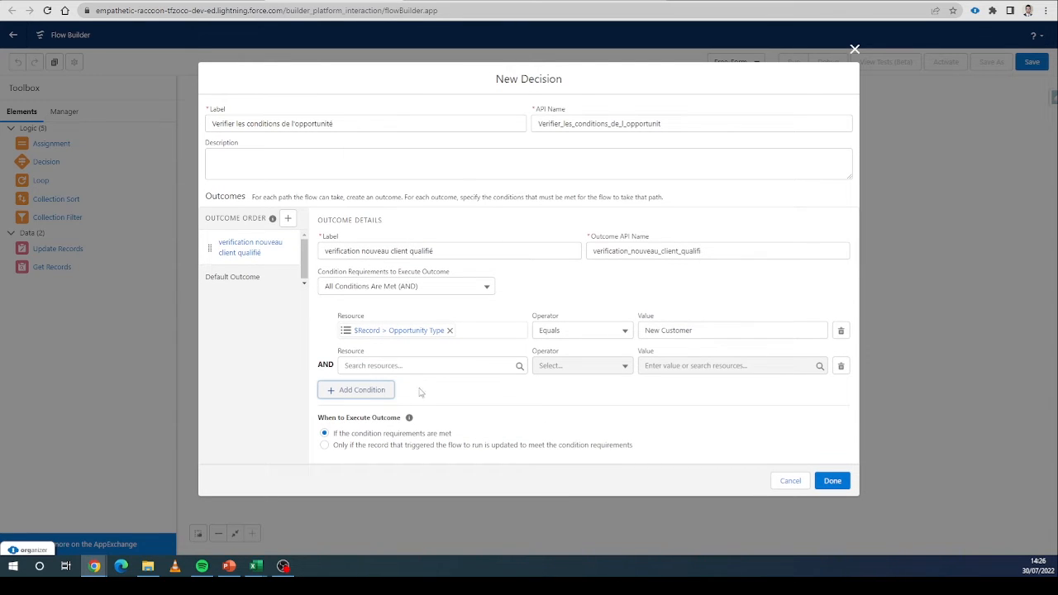
click(450, 367)
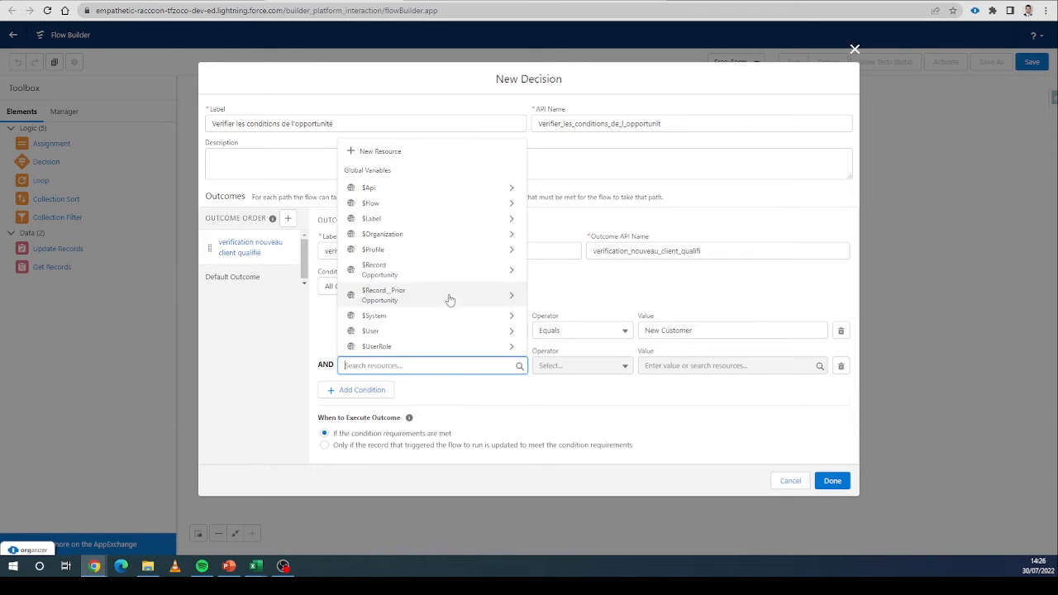
click(382, 280)
scroll(388, 281, down, 1)
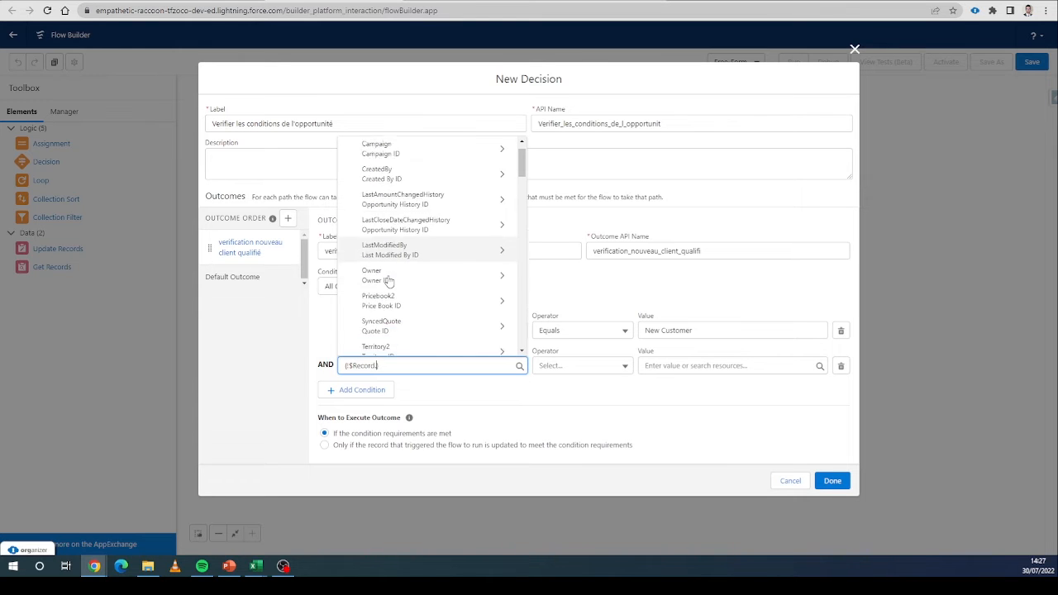
scroll(388, 281, down, 8)
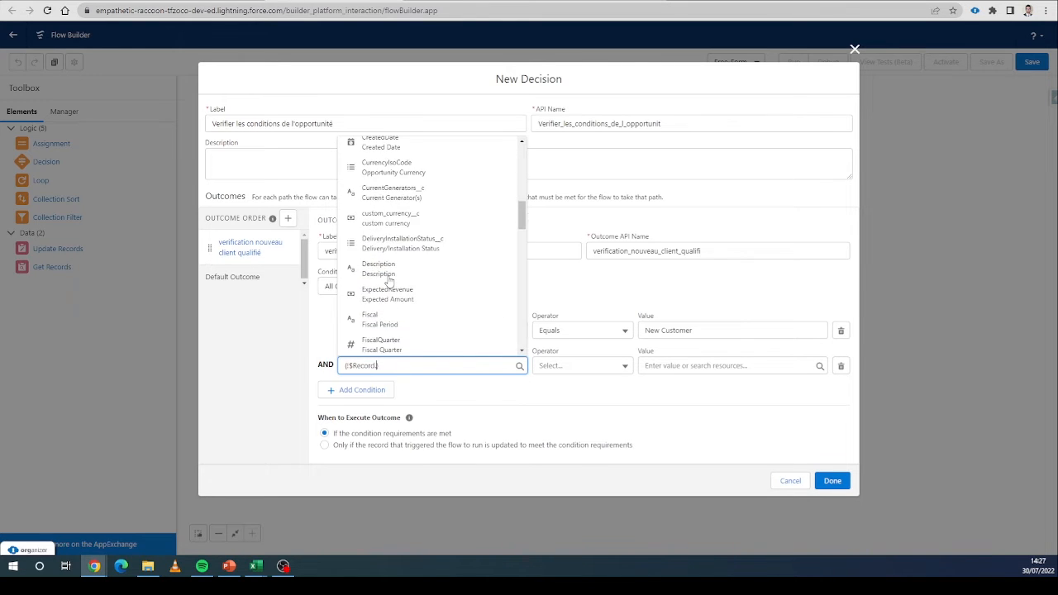
scroll(388, 282, down, 15)
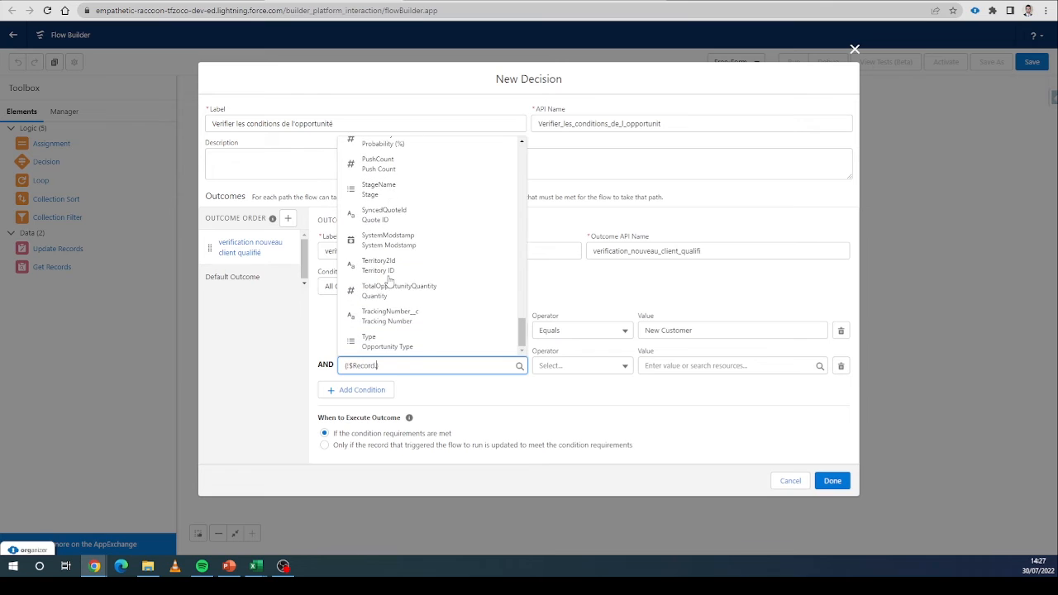
scroll(388, 275, up, 1)
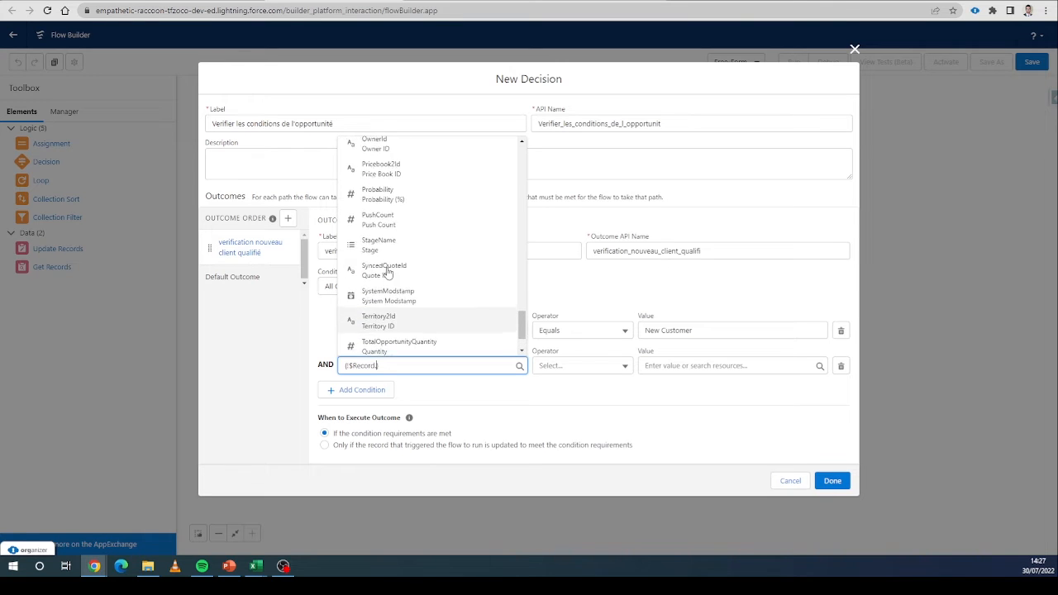
scroll(388, 275, up, 3)
scroll(388, 273, down, 6)
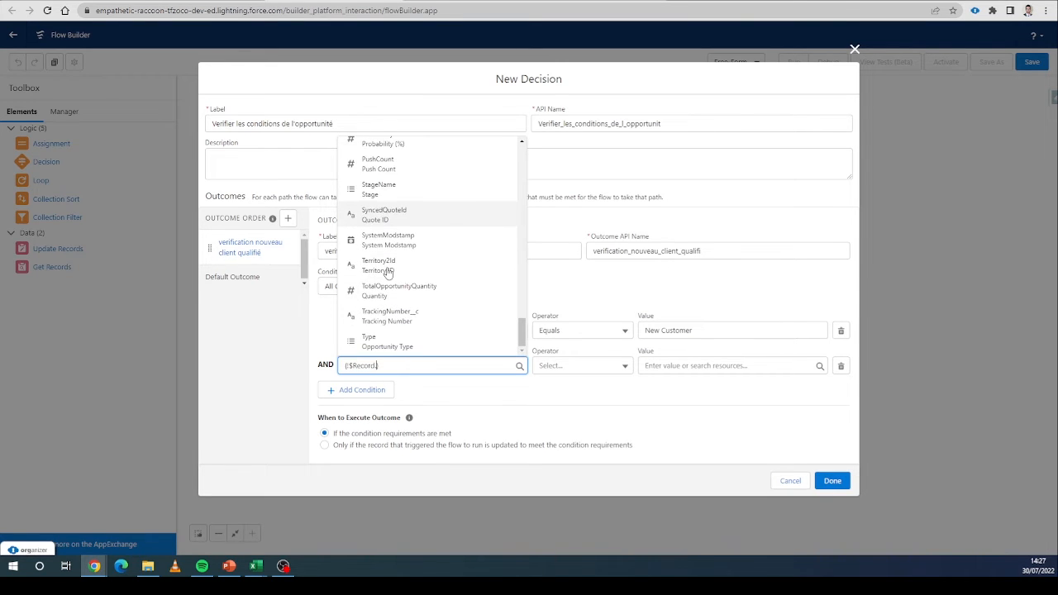
text(s)
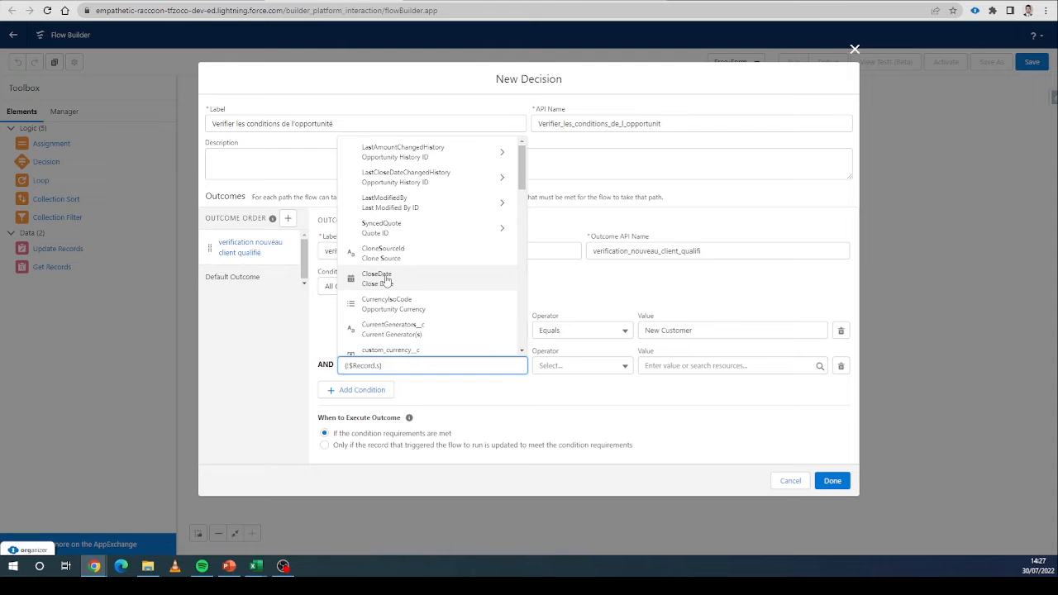
text(ta)
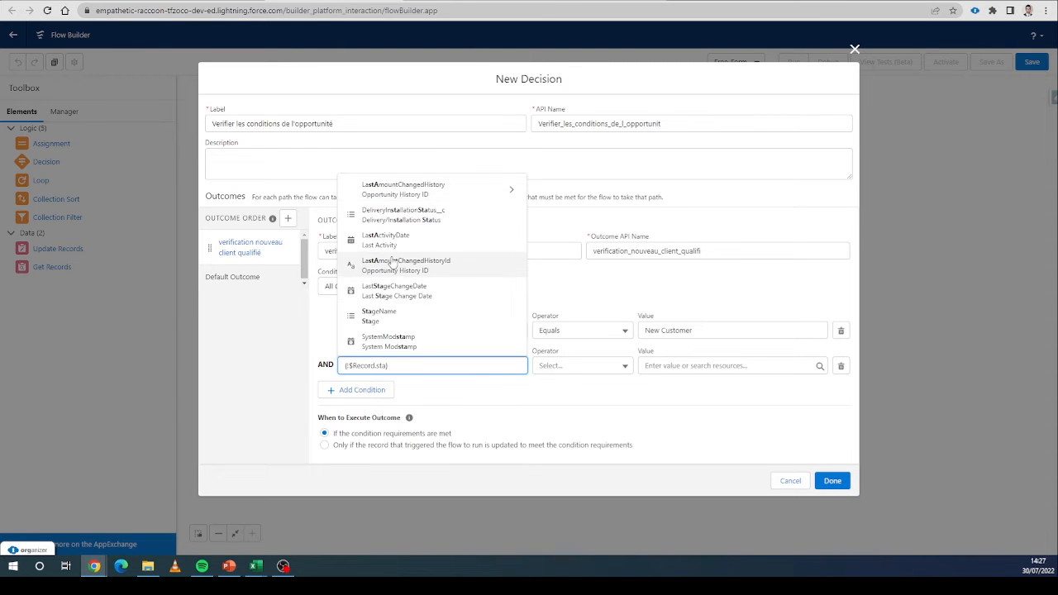
click(375, 321)
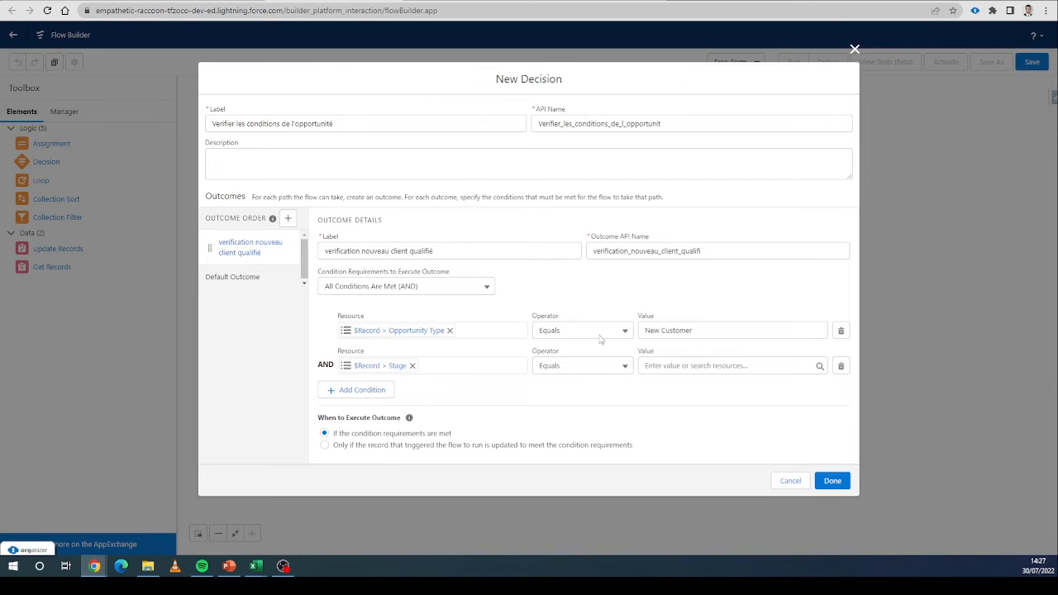
Set the Stage condition's value to Qualification and finish the decision.
click(107, 0)
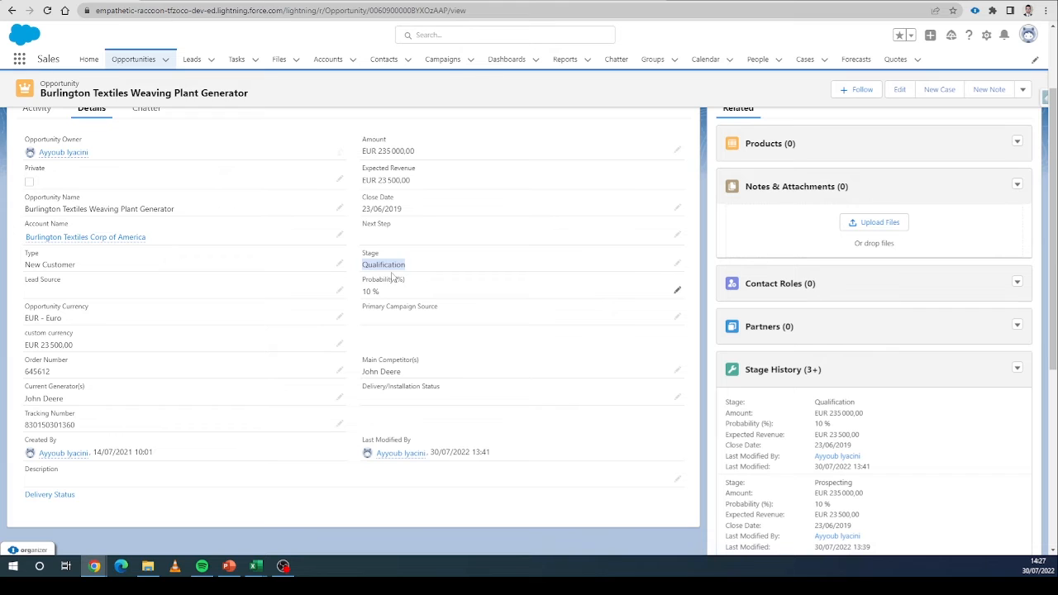
click(595, 1)
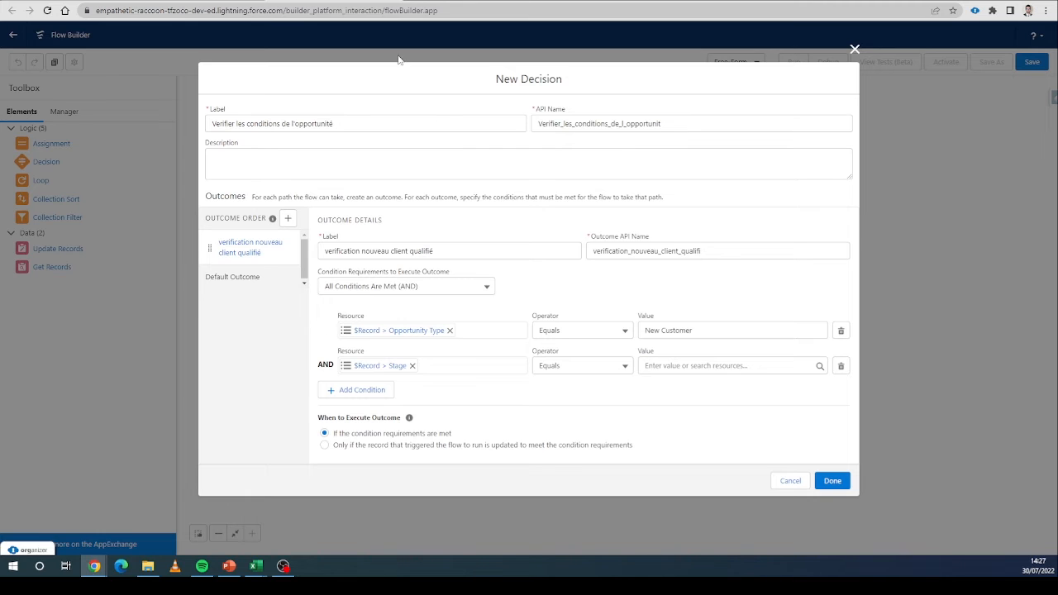
click(393, 1)
click(368, 1)
click(685, 364)
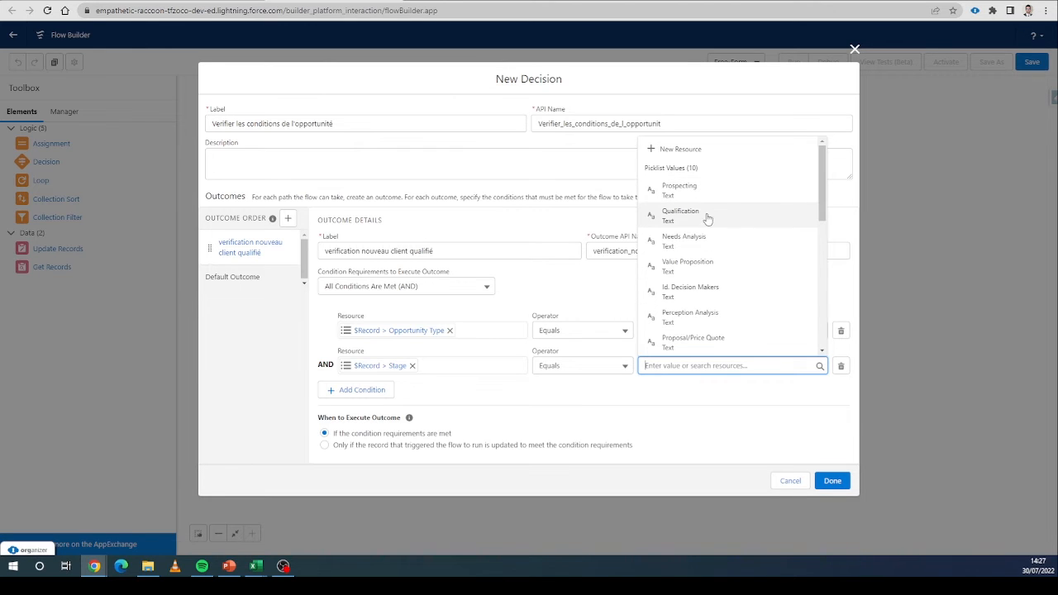
click(682, 217)
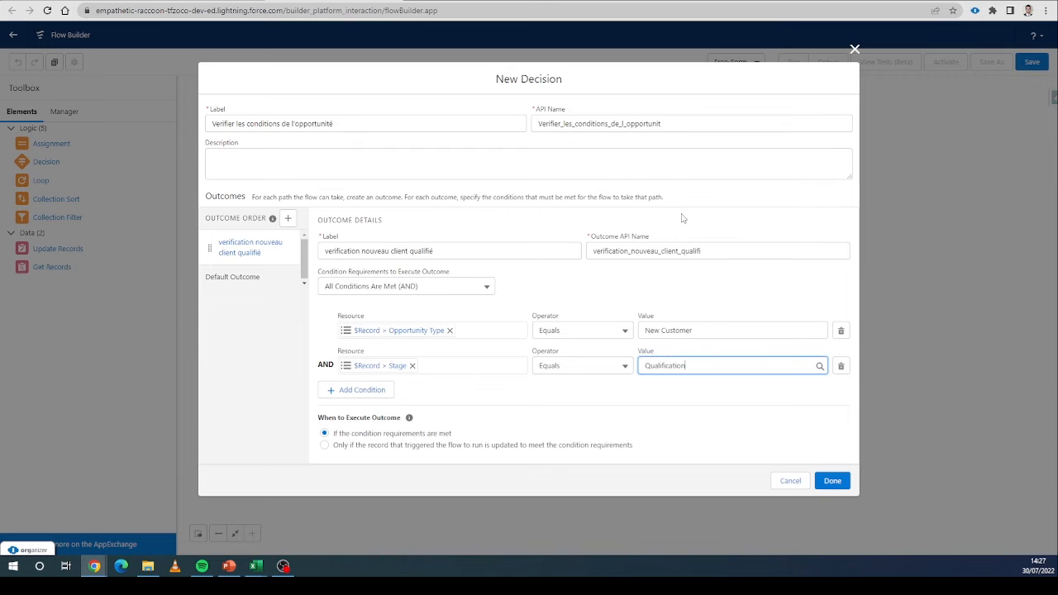
click(652, 402)
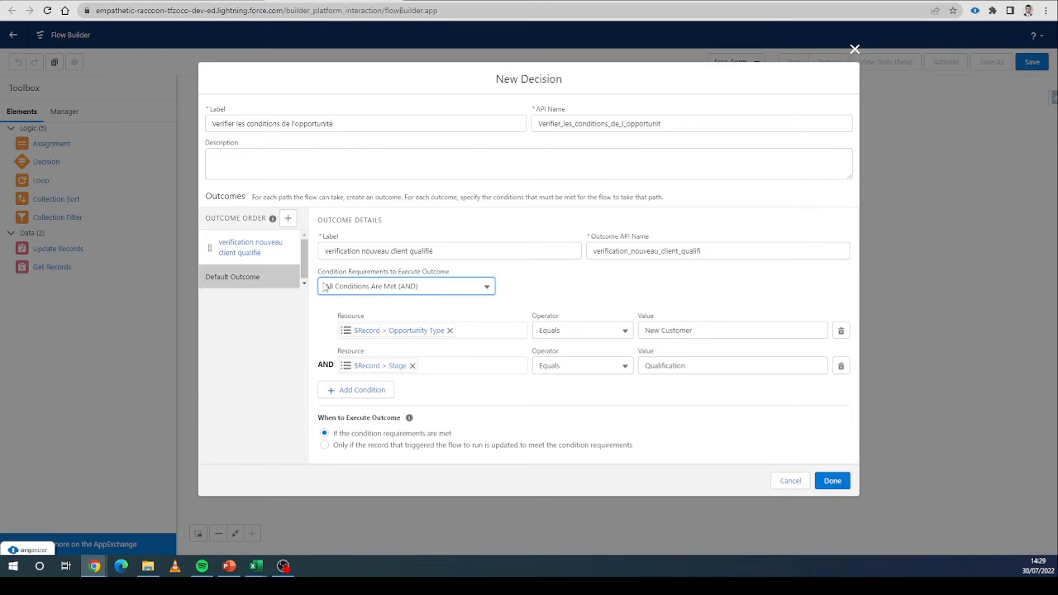
click(837, 483)
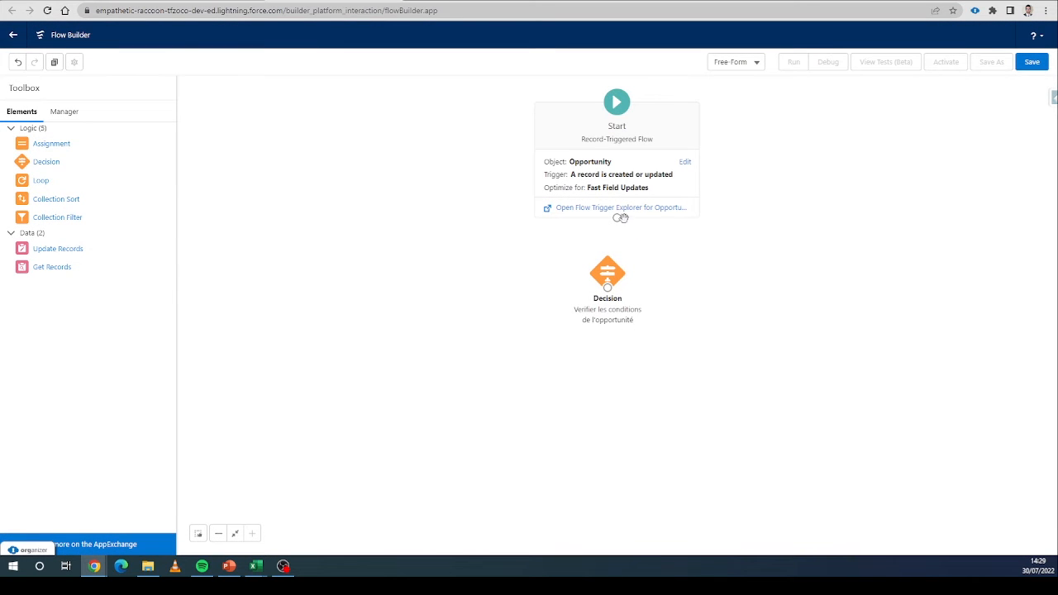
Connect the Start element to the Decision element.
drag(618, 219, 616, 286)
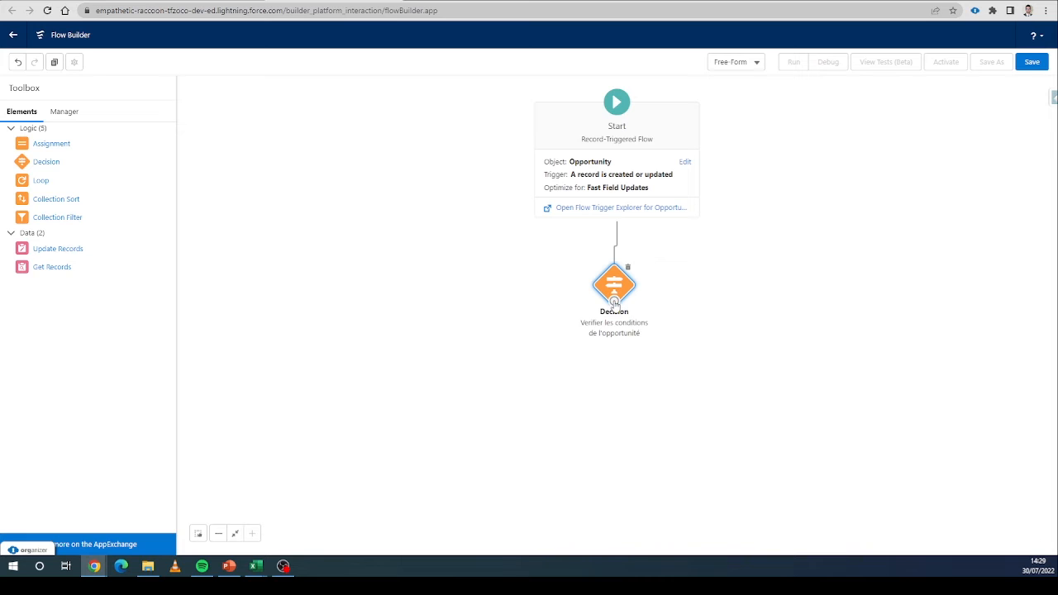
click(142, 1)
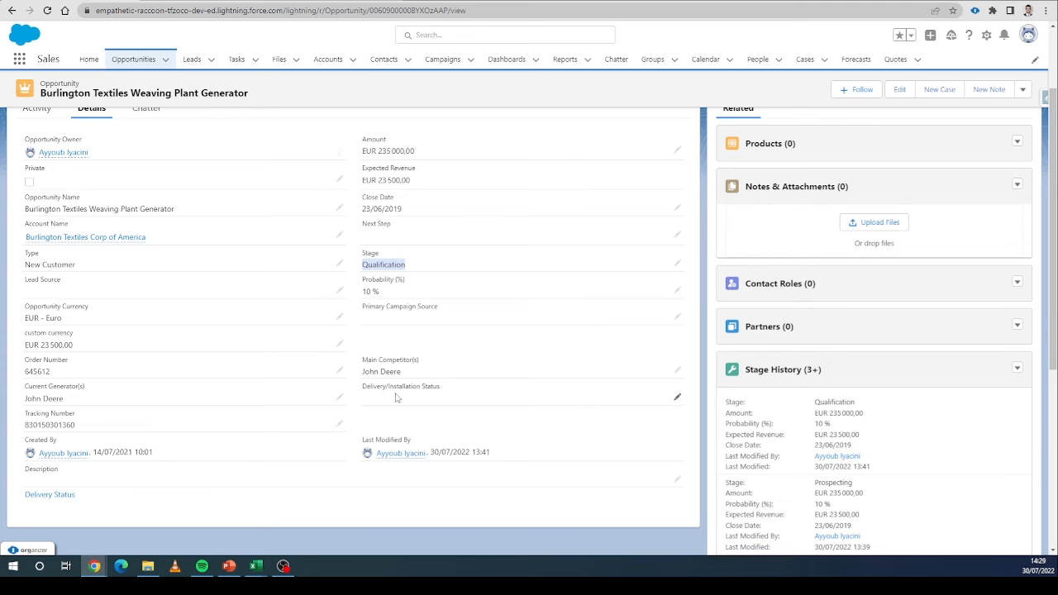
Inspect the Delivery/Installation Status picklist options on the opportunity record, then cancel the edit.
click(677, 397)
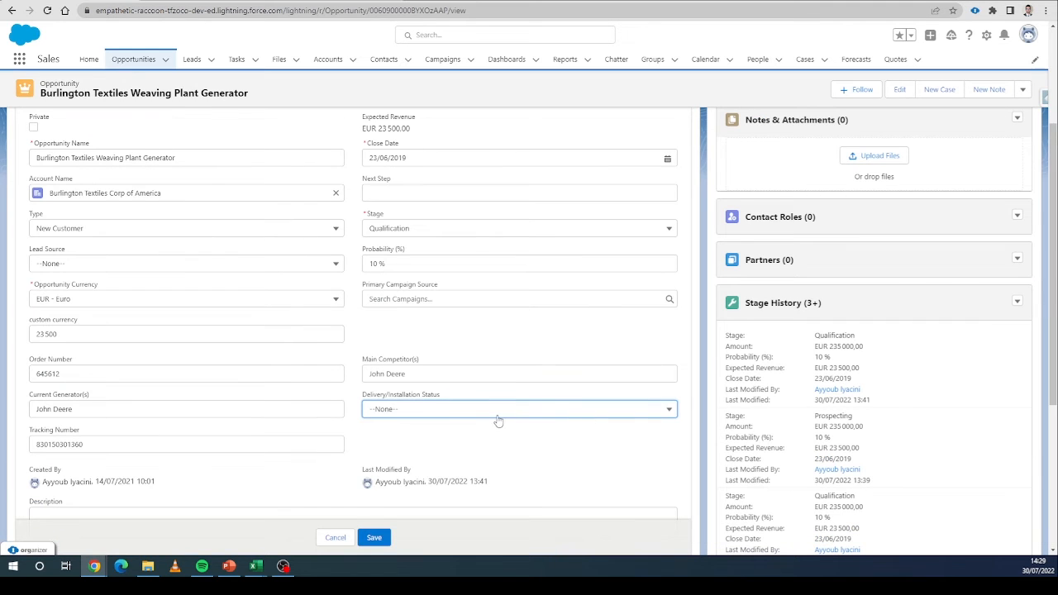
click(499, 414)
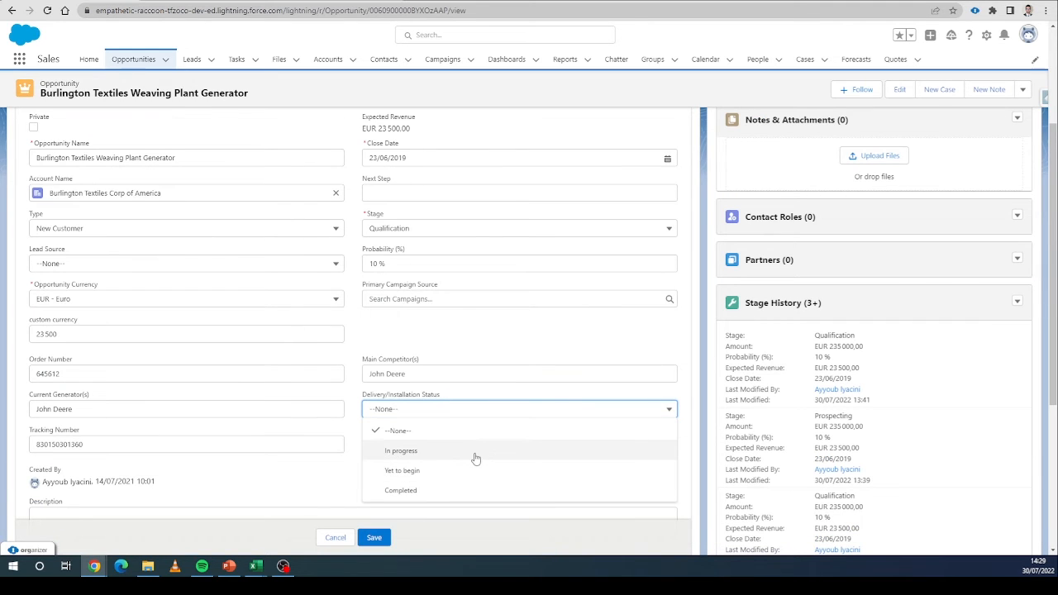
click(335, 538)
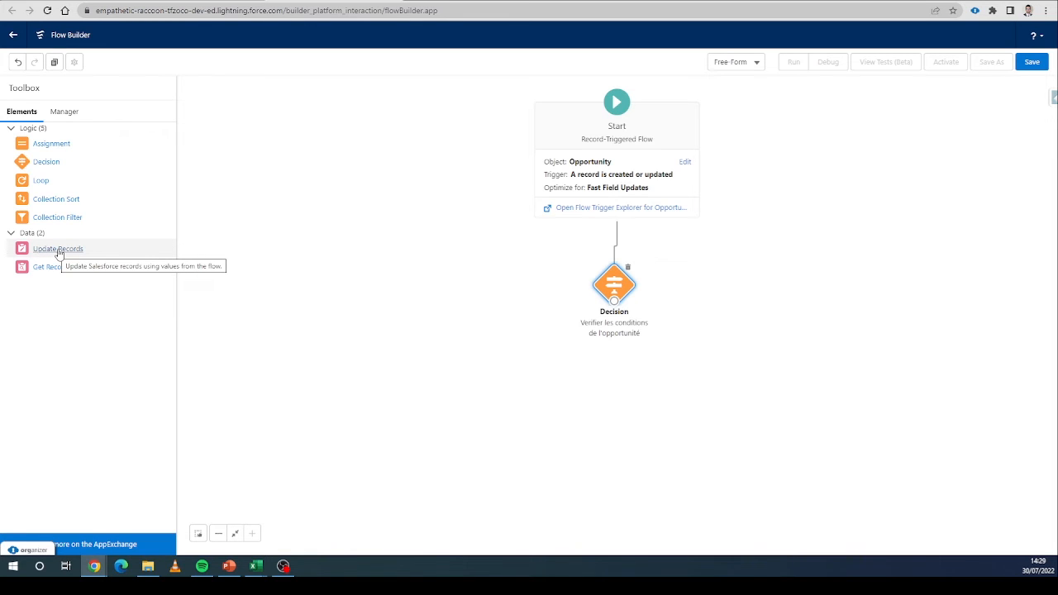
Add an Update Records element to the canvas and label it MAJ opportunité.
drag(59, 253, 596, 405)
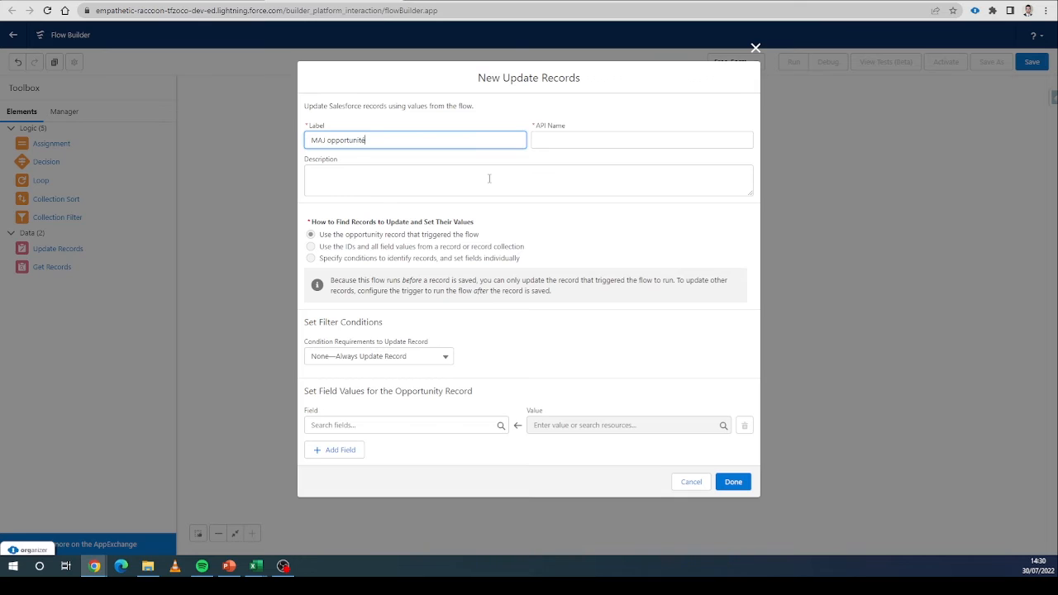
click(477, 116)
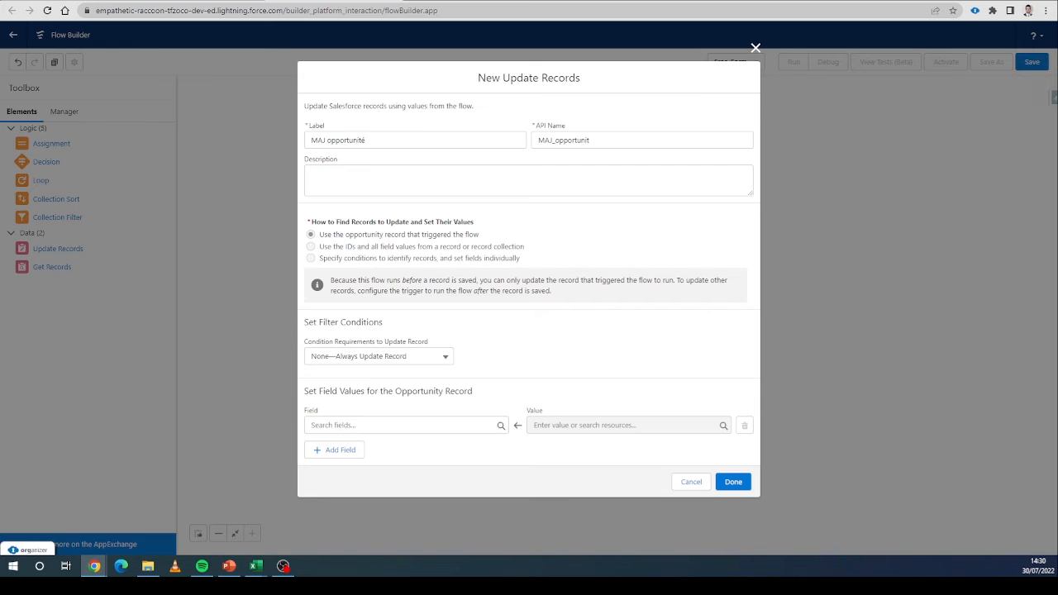
Set the update to assign In progress to the triggering opportunity's Delivery/Installation Status field and finish the element.
click(165, 1)
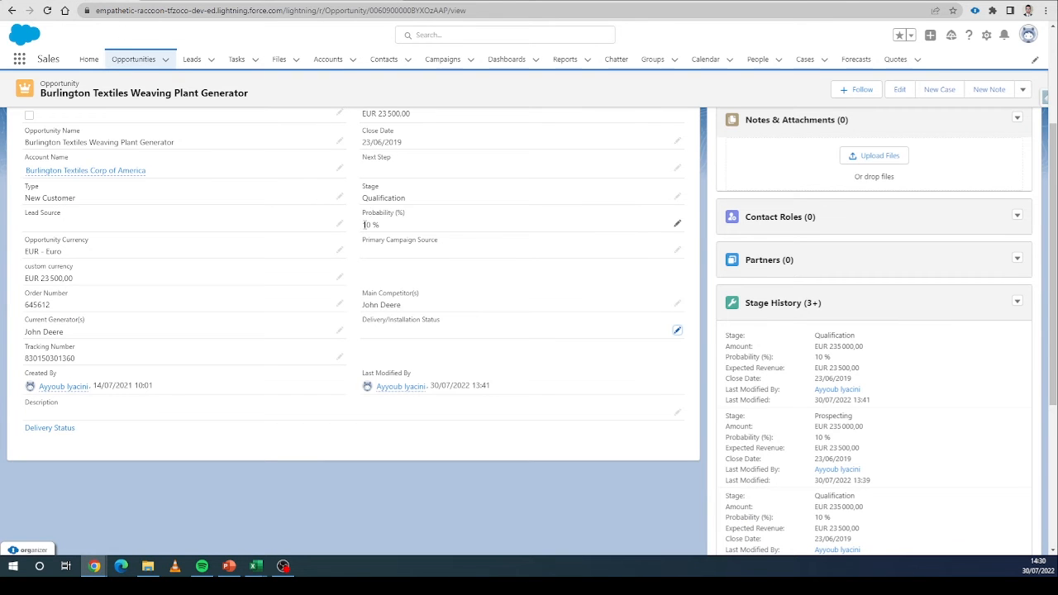
drag(364, 320, 443, 325)
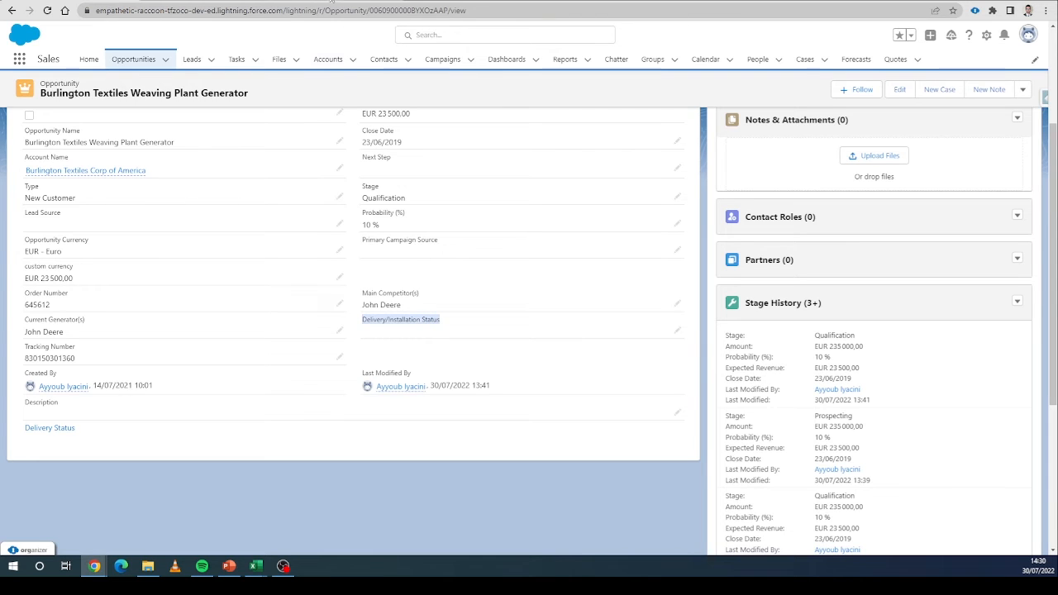
click(331, 2)
click(351, 425)
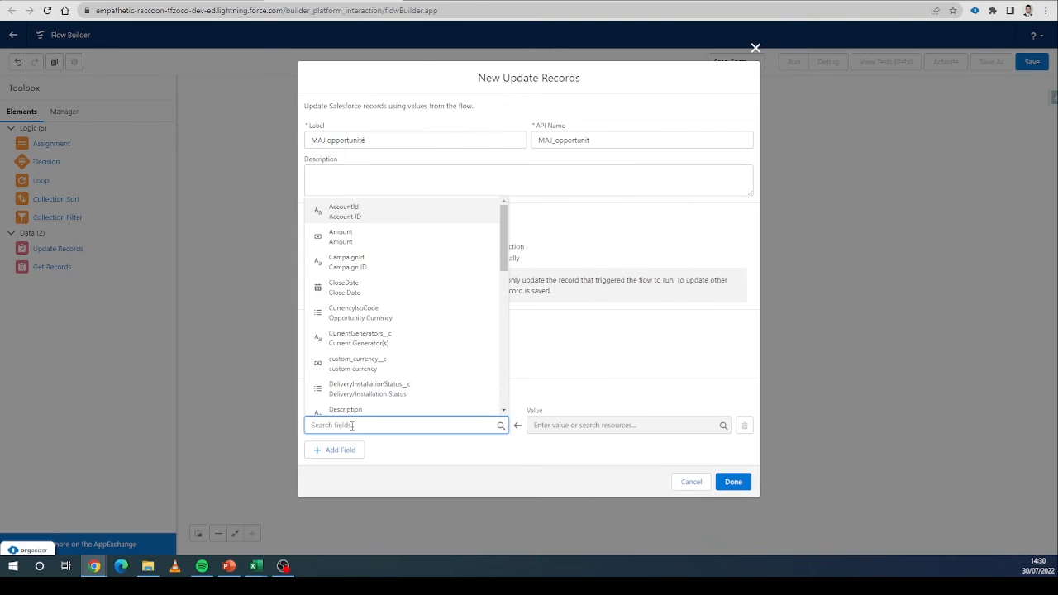
text(deli)
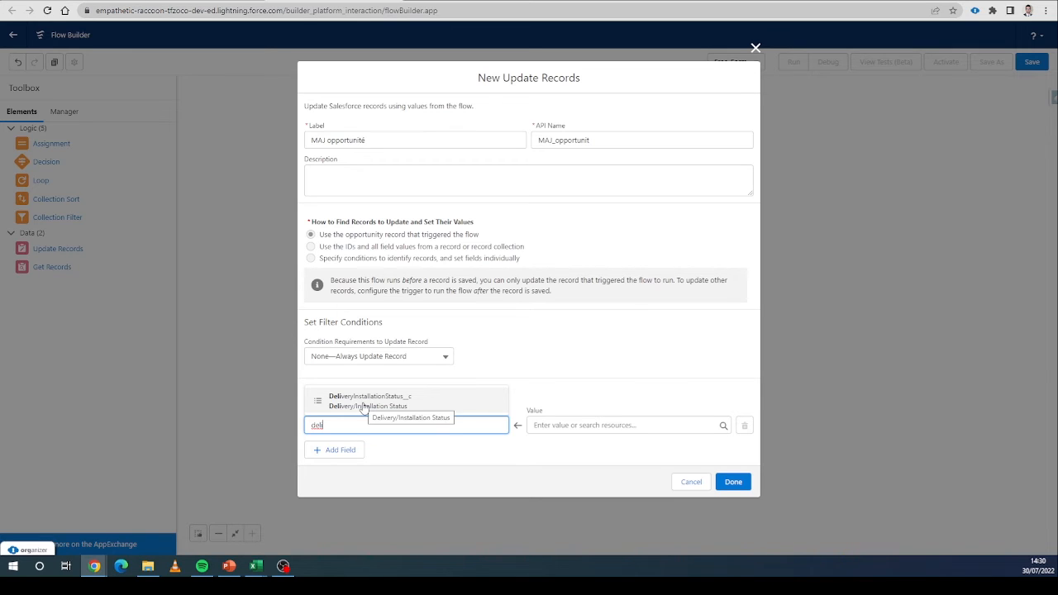
click(364, 405)
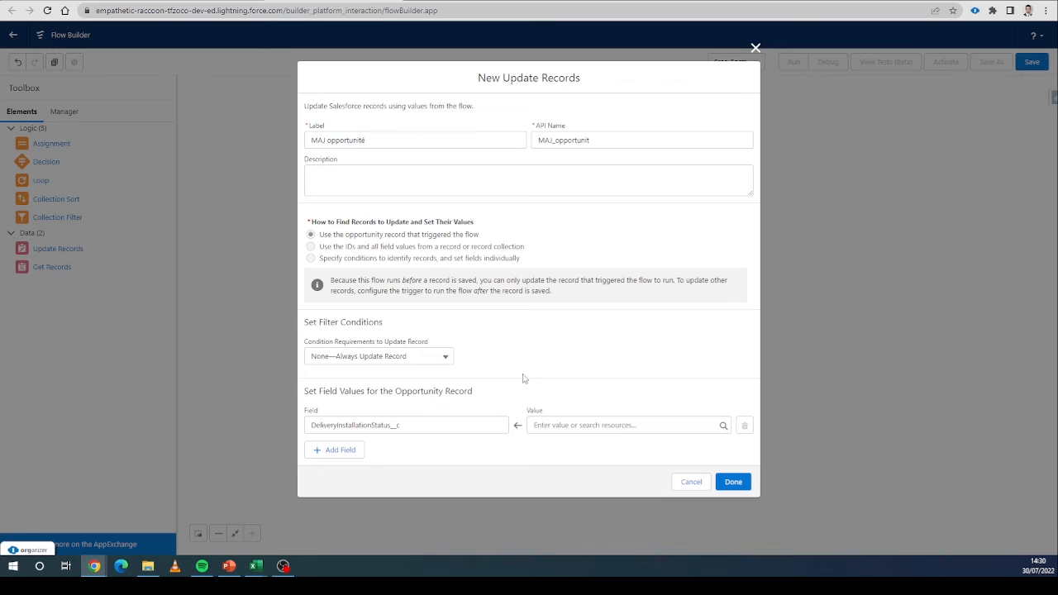
click(546, 425)
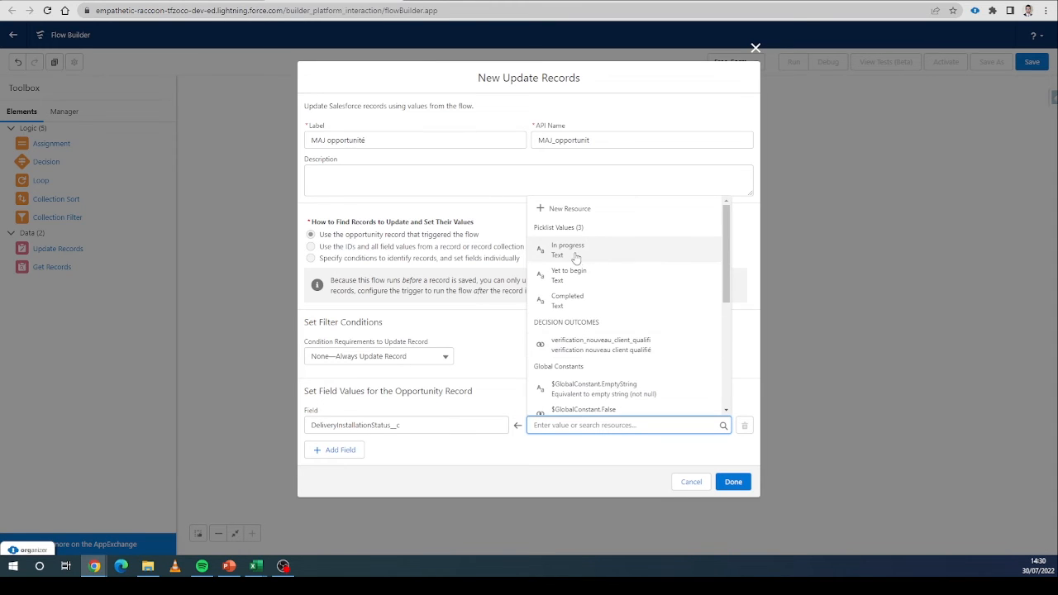
click(577, 256)
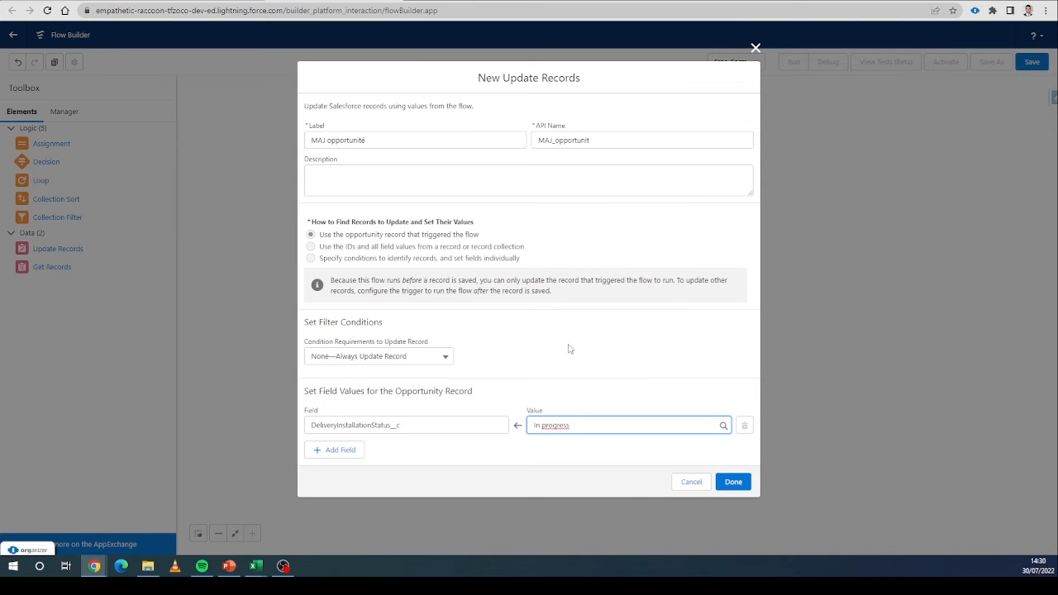
click(738, 482)
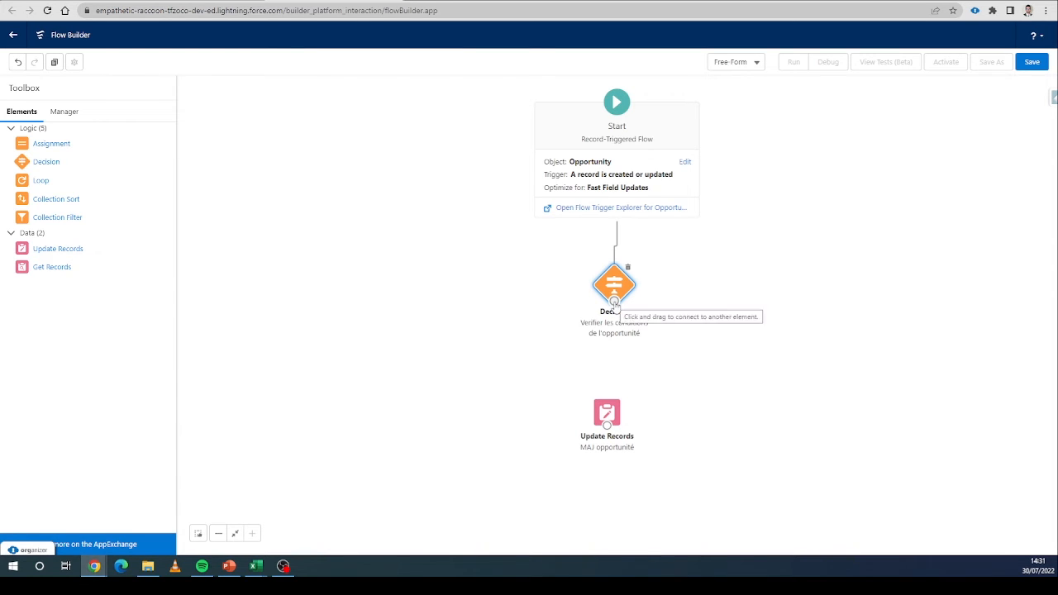
Connect the Decision to the Update Records element through the verification nouveau client qualifié outcome.
drag(613, 303, 609, 414)
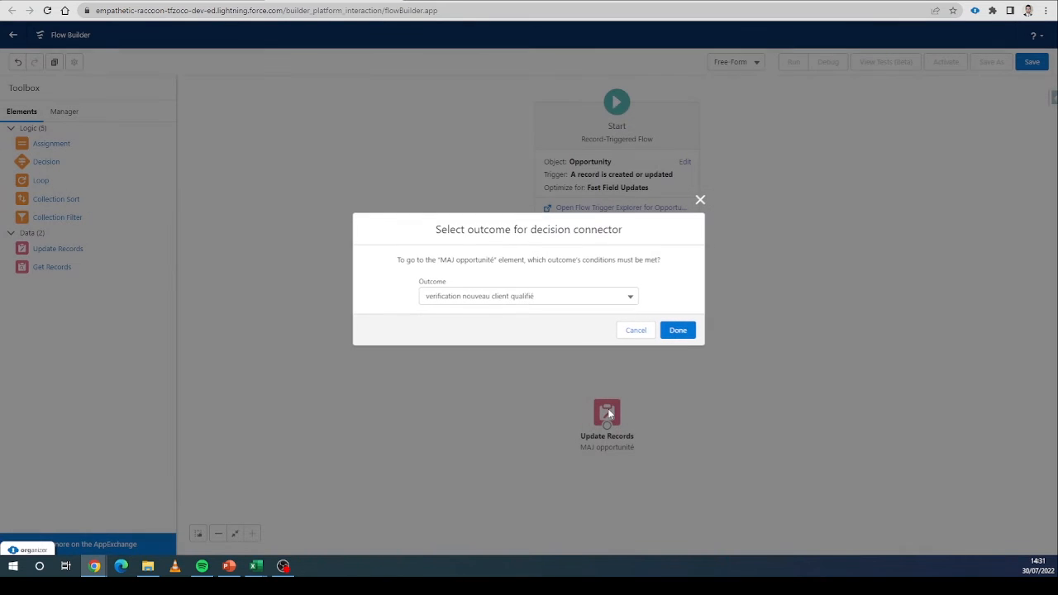
click(503, 297)
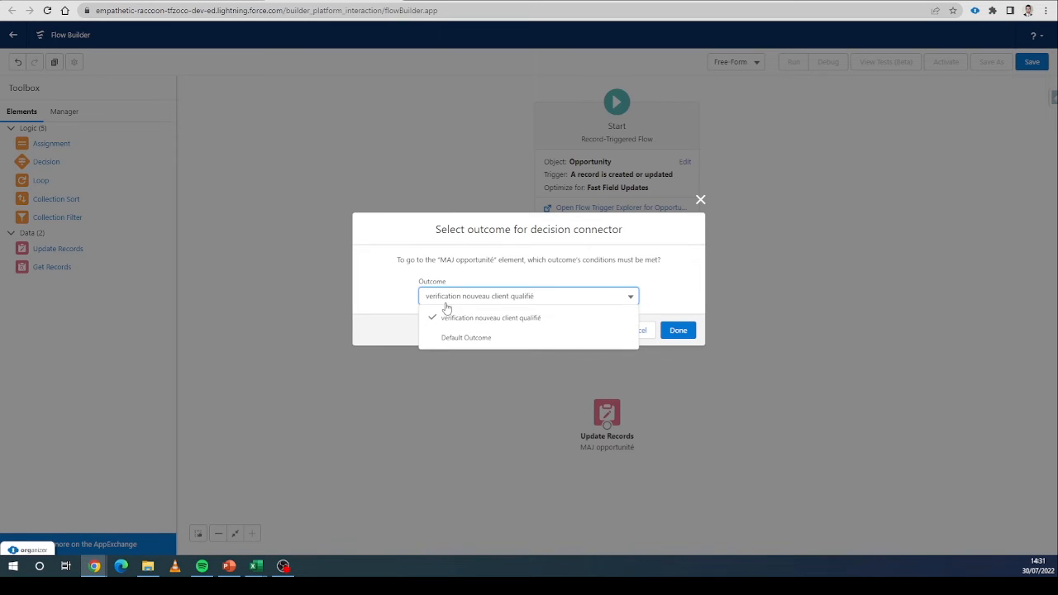
click(456, 325)
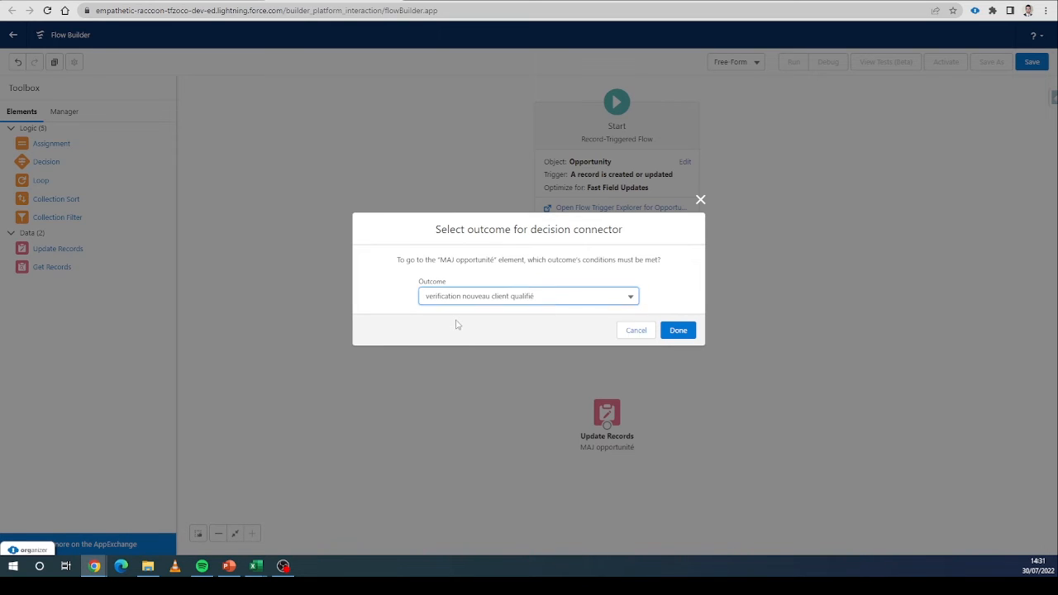
click(677, 330)
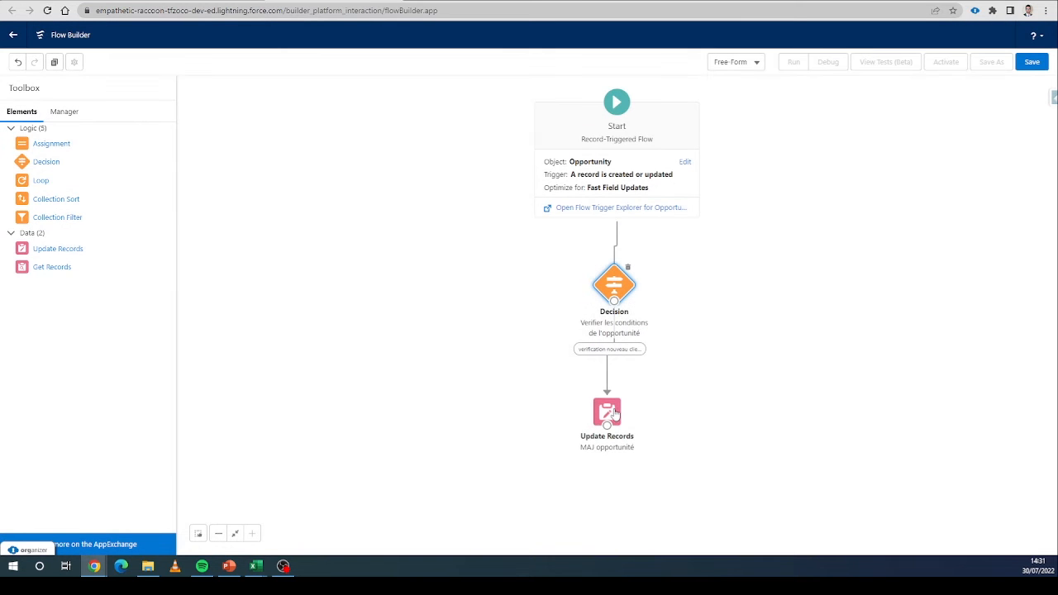
drag(614, 415, 616, 397)
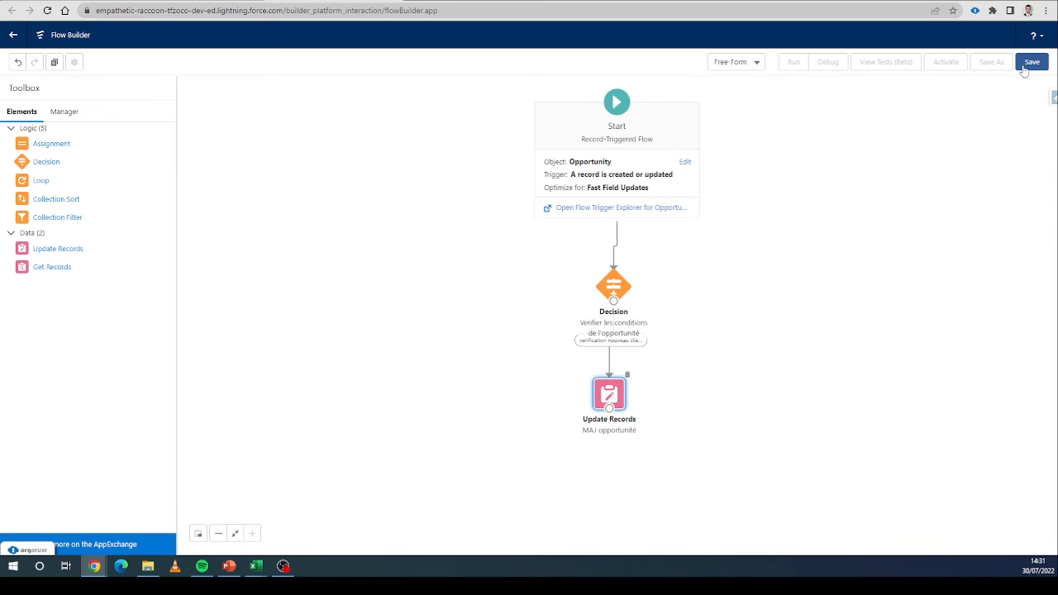
Save the flow as Flow Opportunité Client Nouveau and activate it.
click(1031, 63)
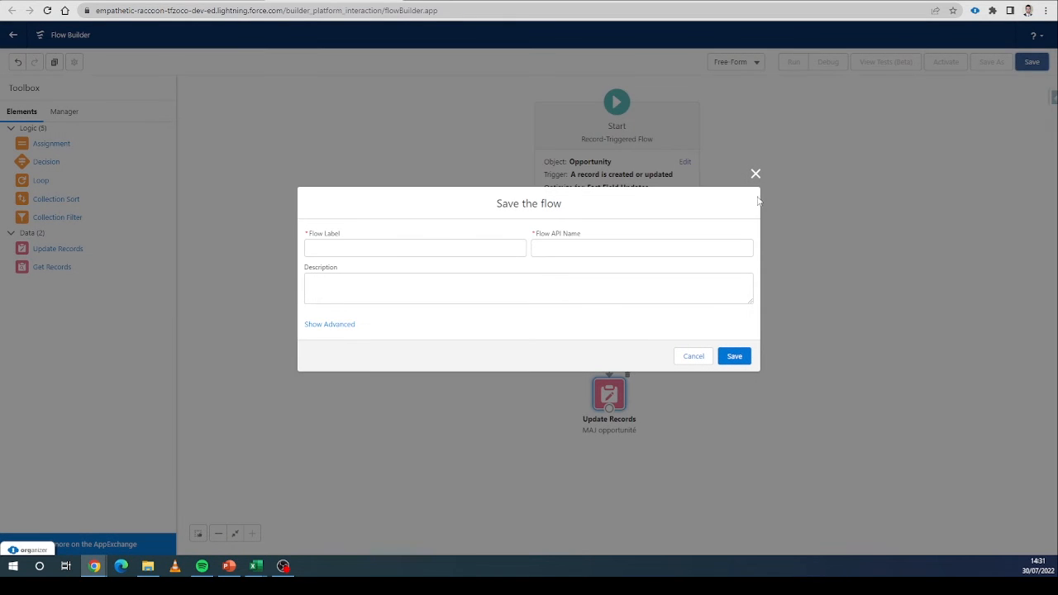
click(397, 247)
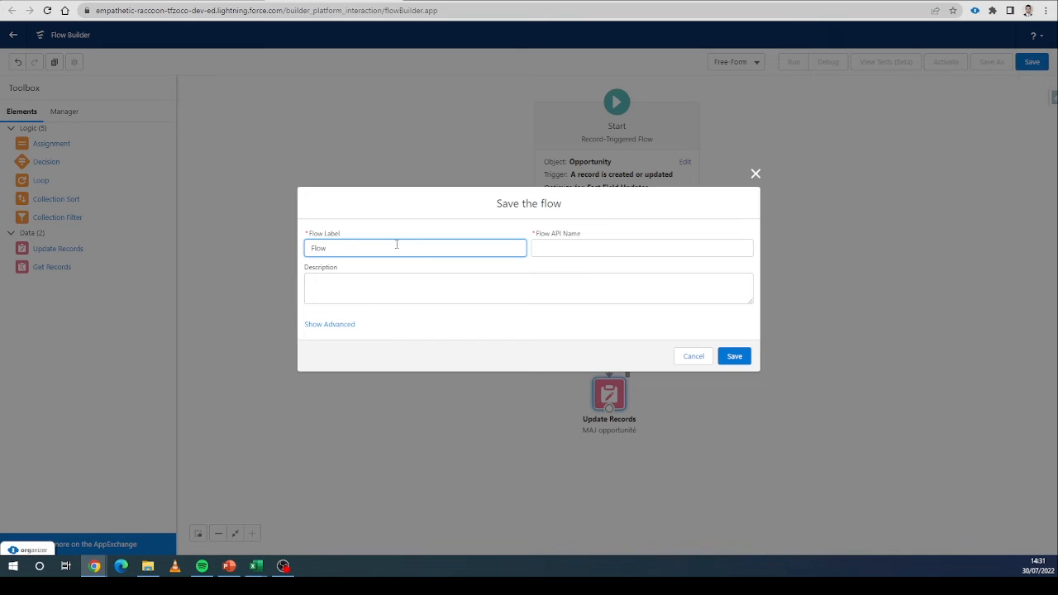
text(Flow opp)
key(BackSpace)
key(BackSpace)
key(BackSpace)
key(BackSpace)
key(BackSpace)
key(BackSpace)
key(BackSpace)
key(BackSpace)
text(Op)
text(ouveau)
click(416, 227)
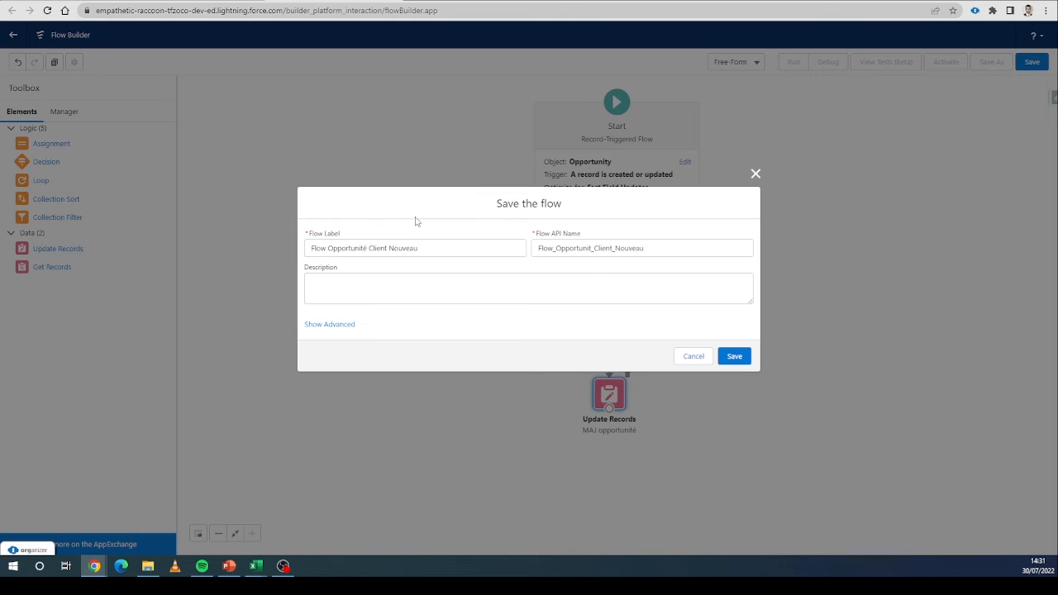
click(734, 356)
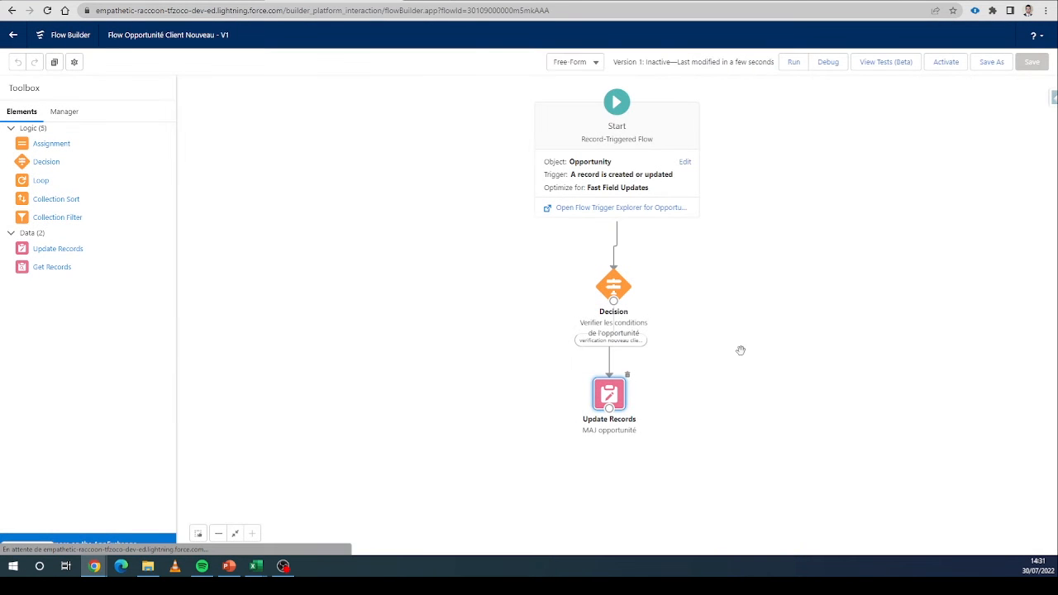
click(950, 71)
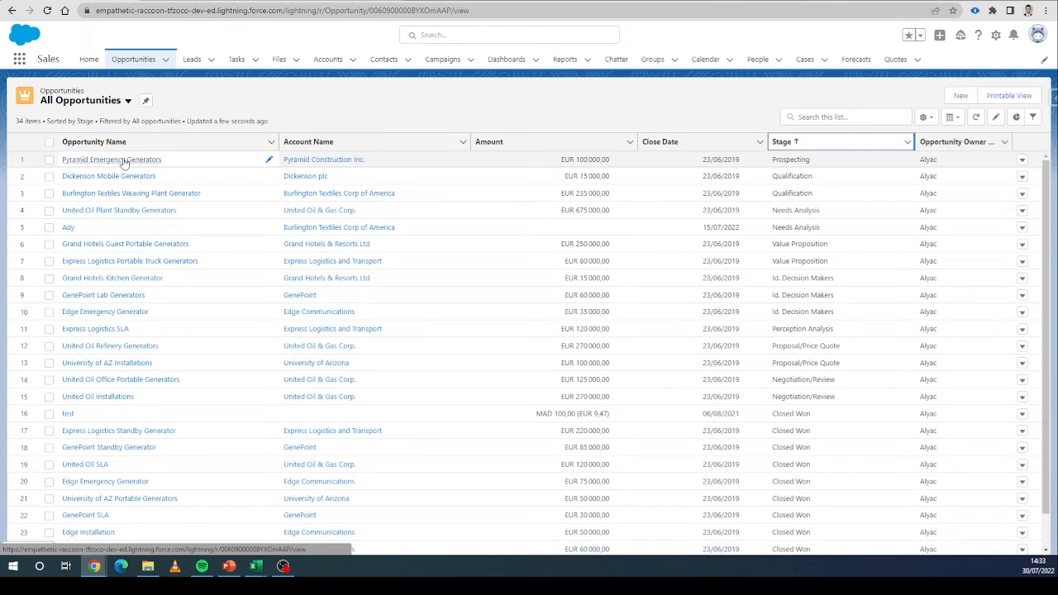
Open the Pyramid Emergency Generators opportunity and review its details after reloading the page.
click(124, 160)
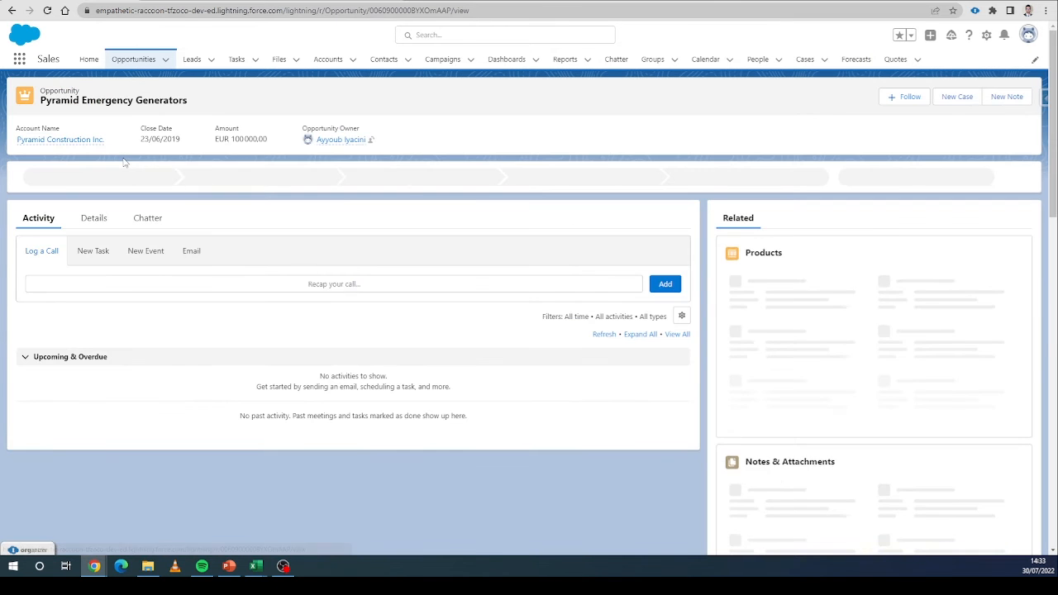
click(94, 220)
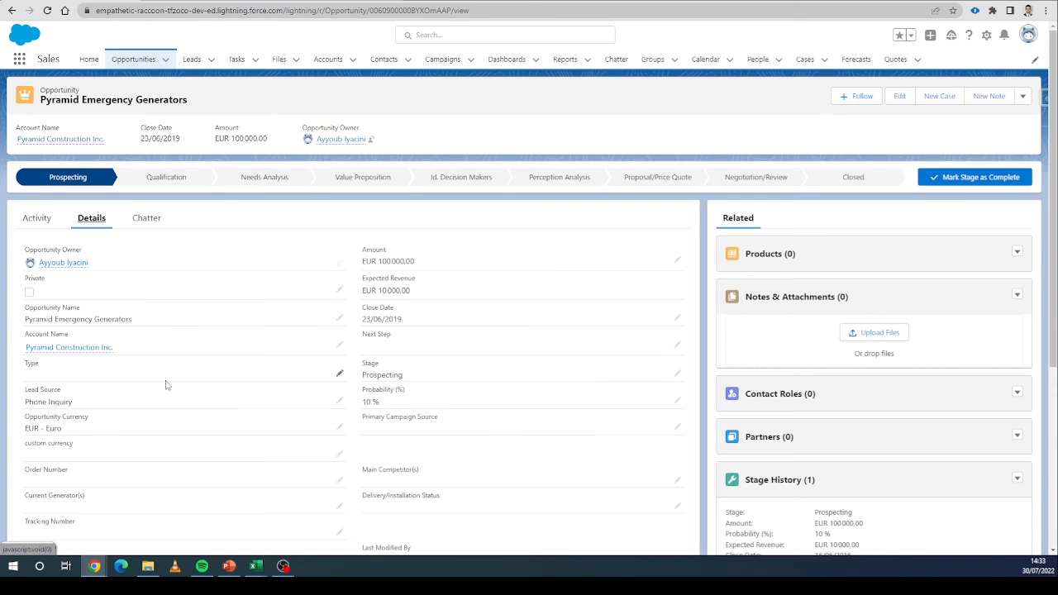
scroll(73, 400, down, 1)
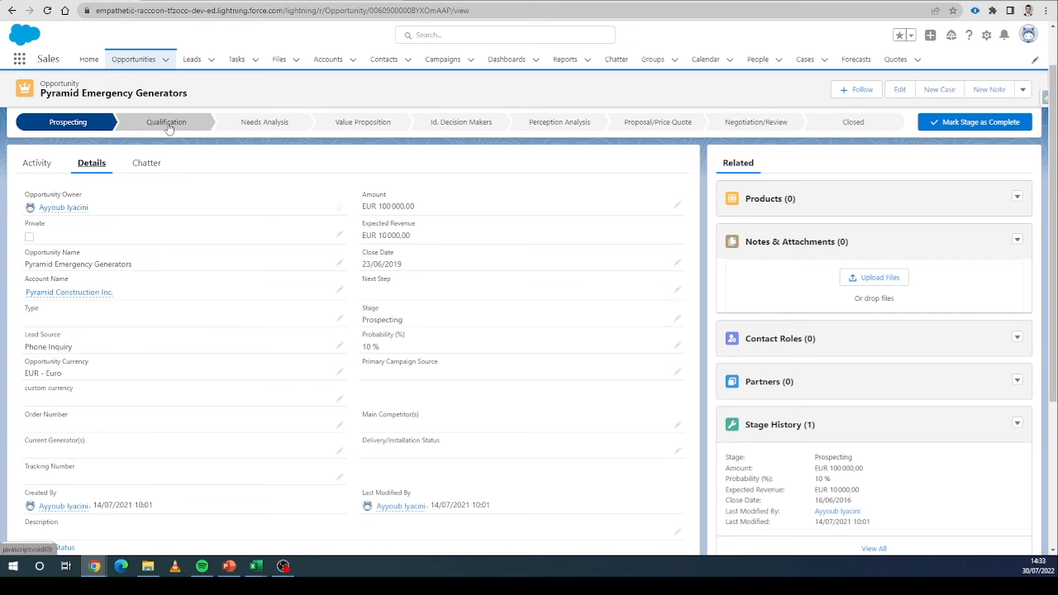
scroll(373, 322, down, 1)
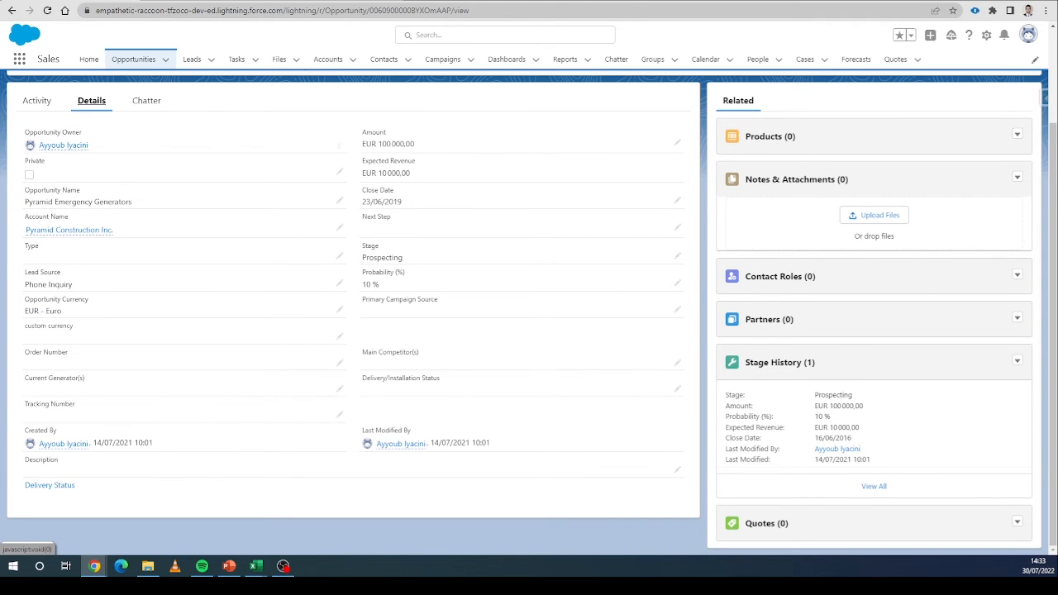
click(287, 12)
key(Return)
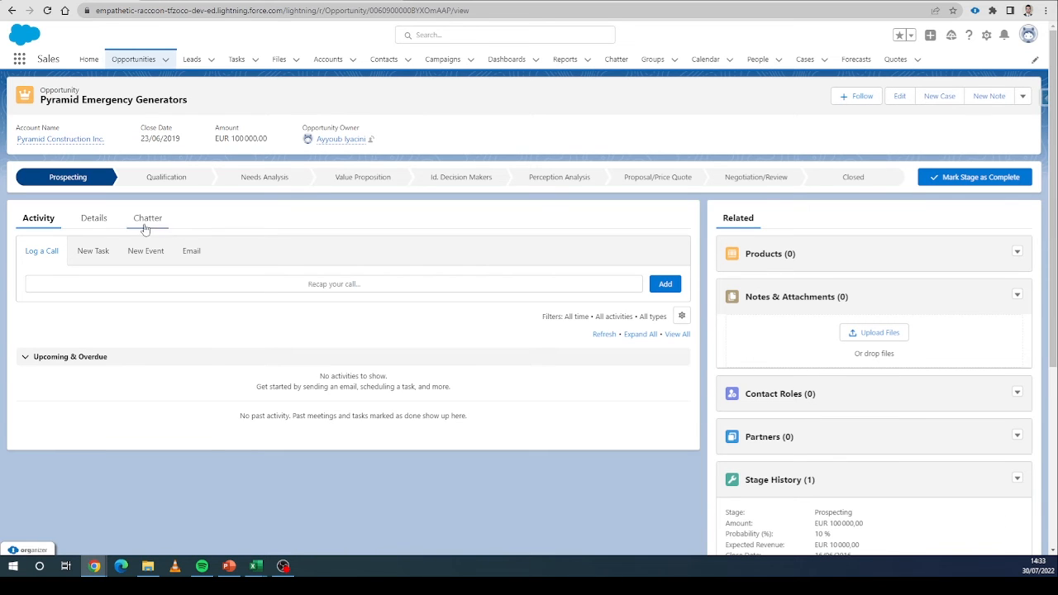
click(101, 223)
scroll(222, 436, down, 3)
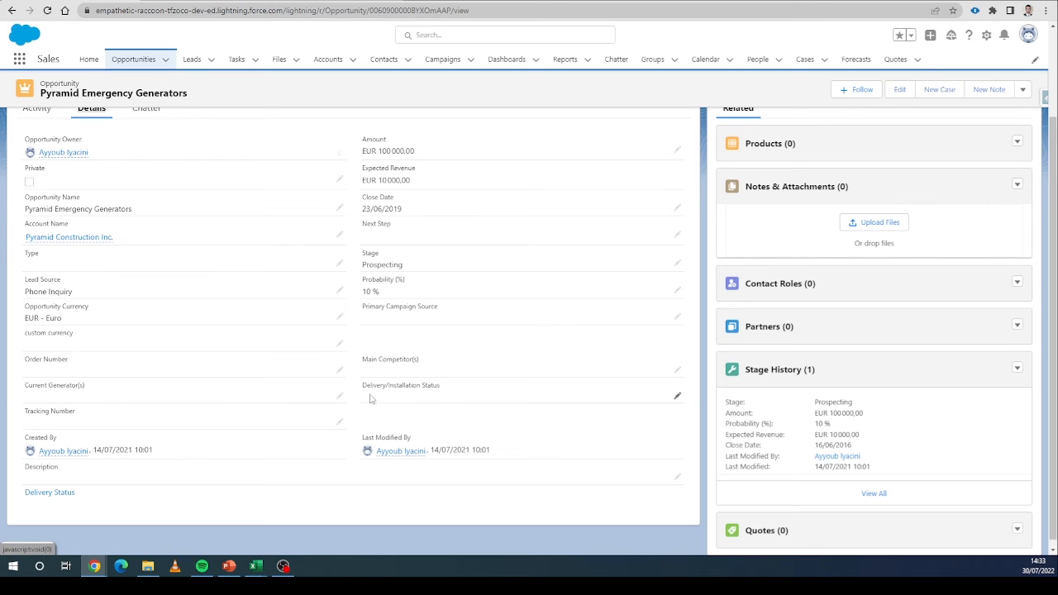
Edit the Pyramid Emergency Generators opportunity, setting Type to New Customer and Stage to Qualification, and save it.
click(340, 263)
click(167, 304)
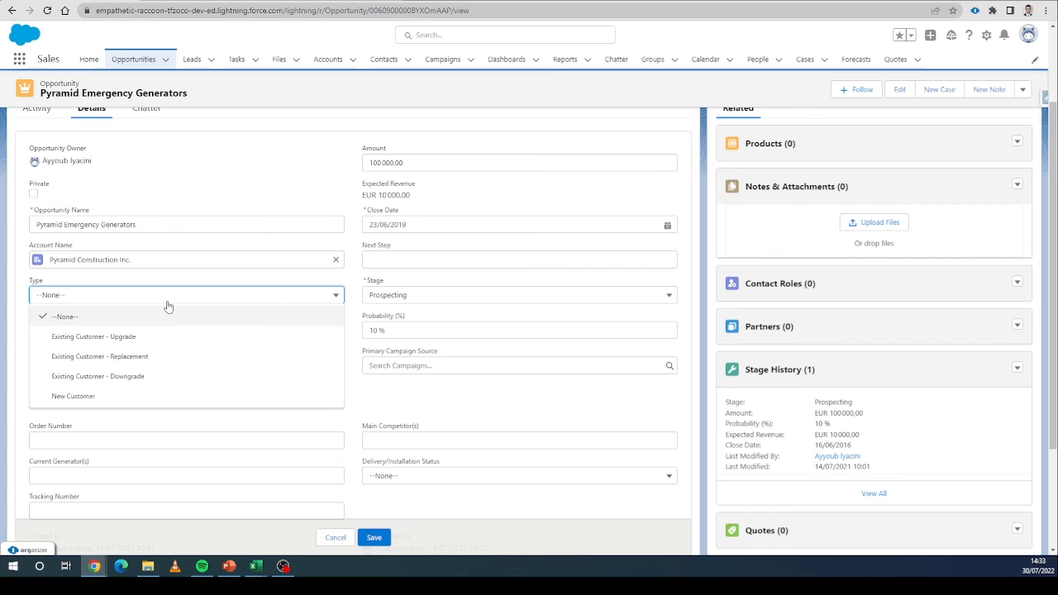
click(154, 396)
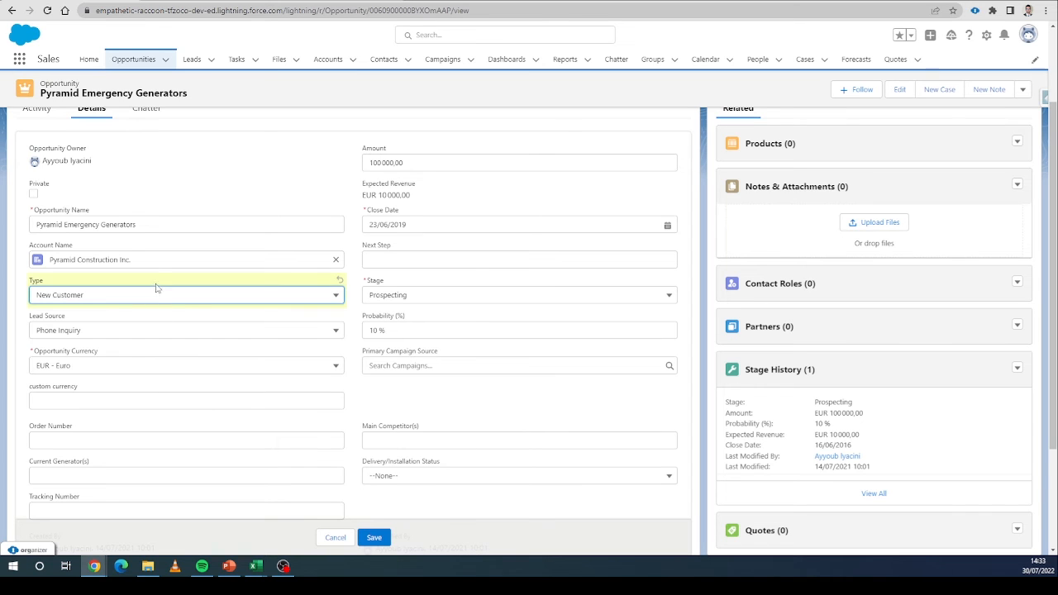
click(396, 298)
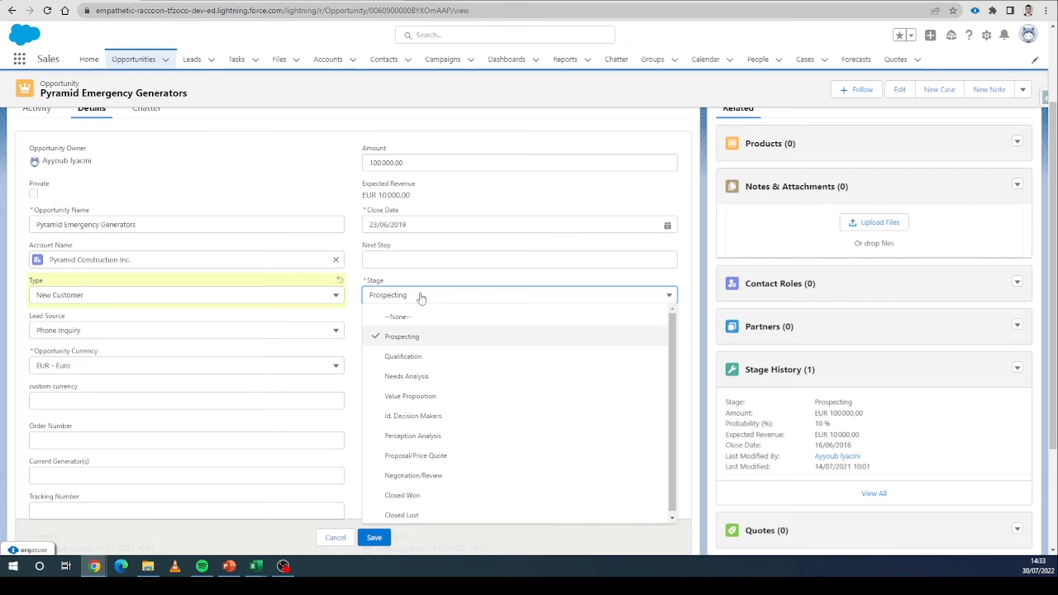
click(435, 356)
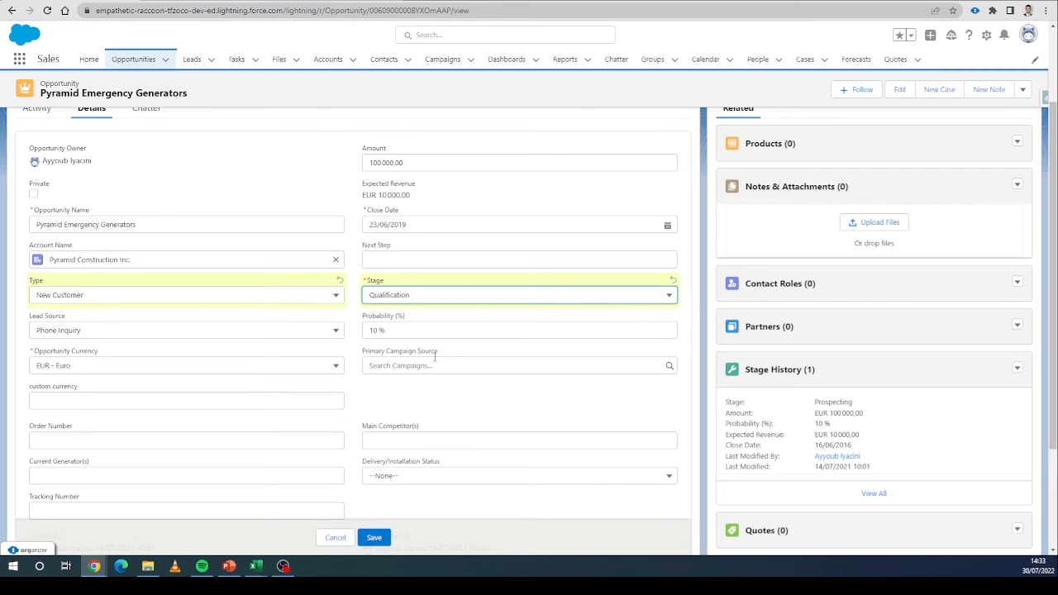
click(380, 540)
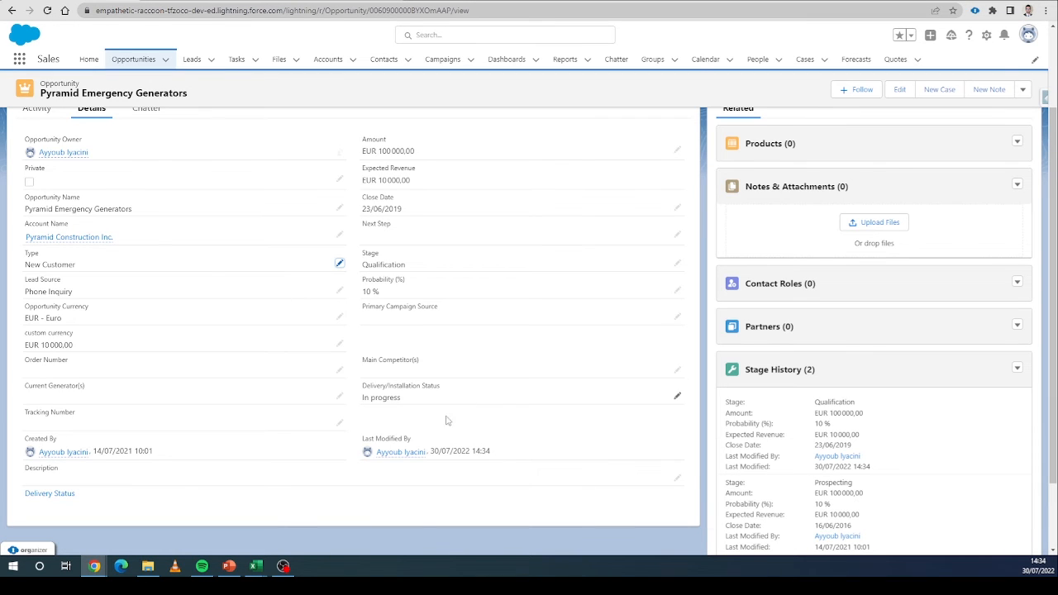
drag(364, 398, 403, 400)
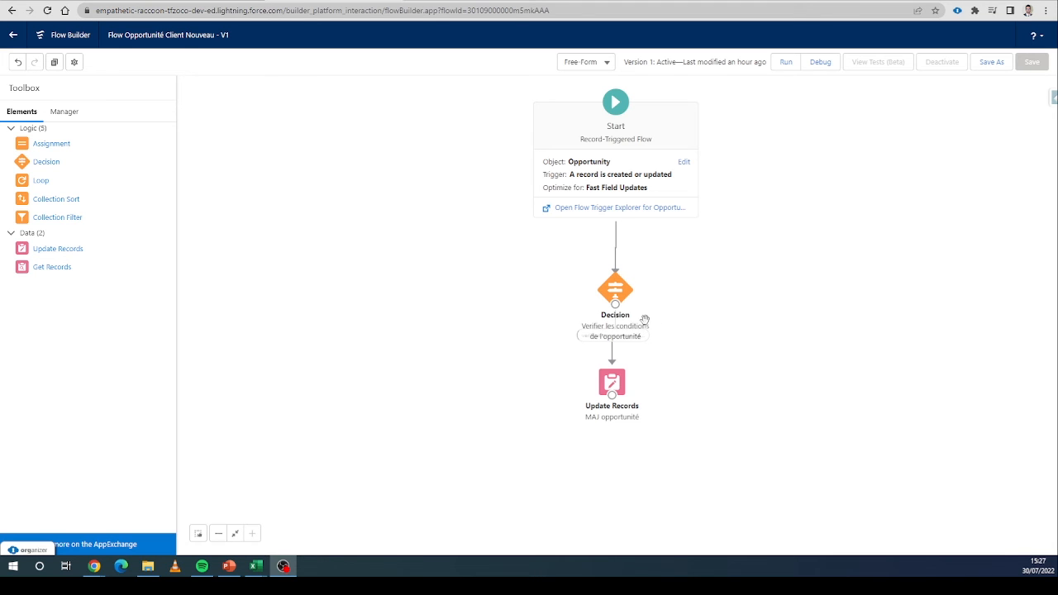
Review the Decision element's outcome conditions for the verification nouveau client qualifié outcome.
double_click(615, 283)
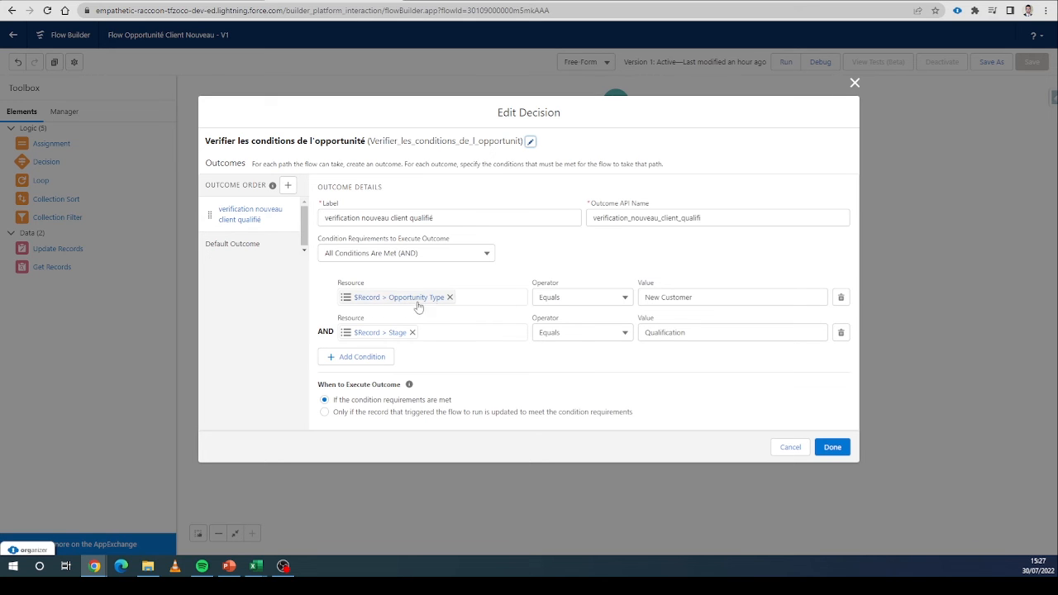
click(855, 83)
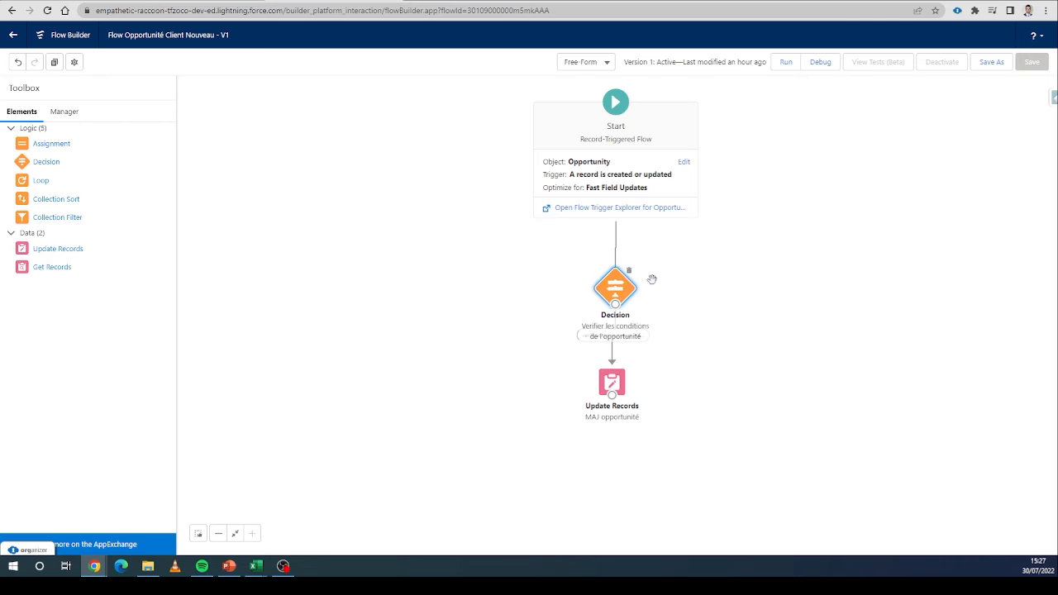
Add a Start entry condition requiring all conditions met, with StageName Equals Qualification.
click(634, 174)
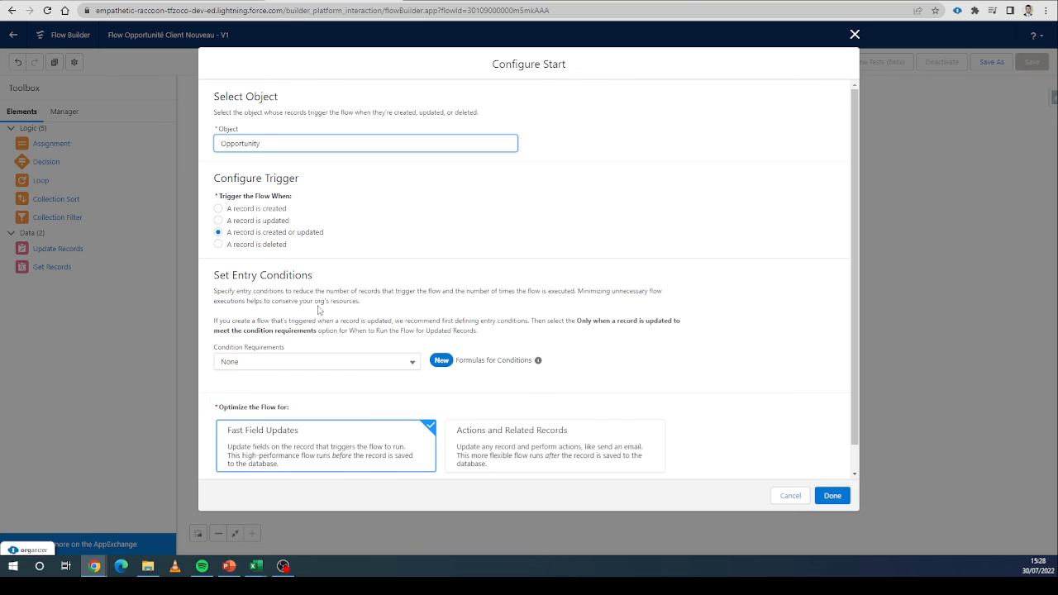
click(325, 367)
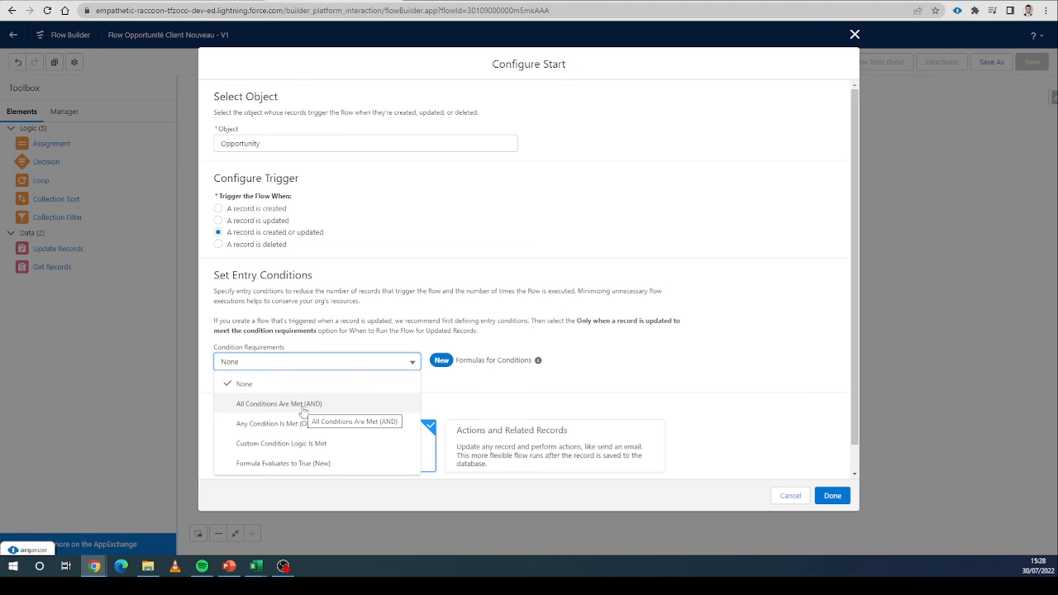
click(303, 406)
scroll(302, 405, down, 2)
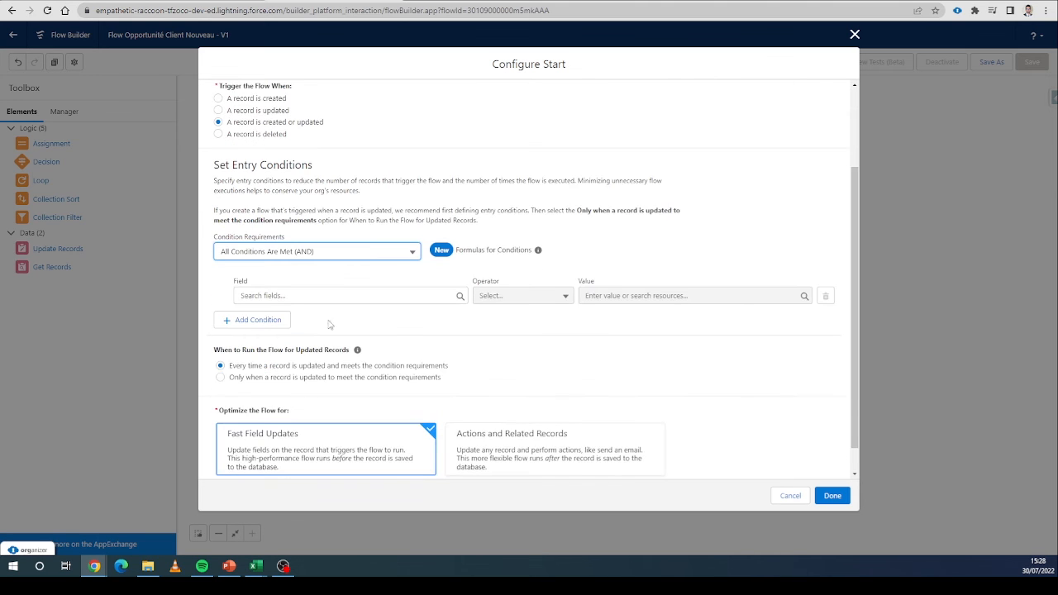
click(336, 295)
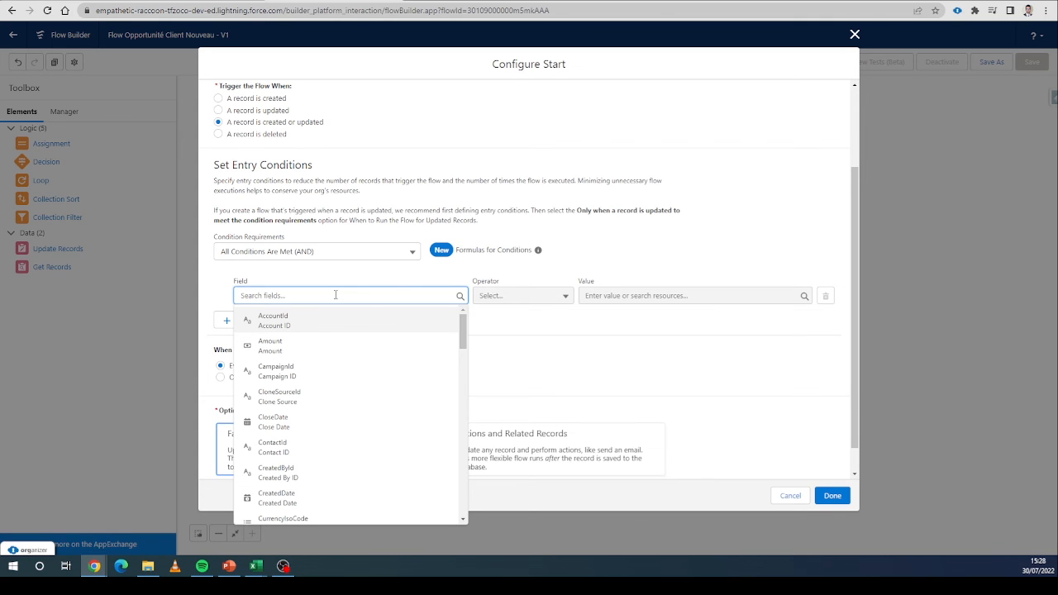
text(stage)
click(331, 322)
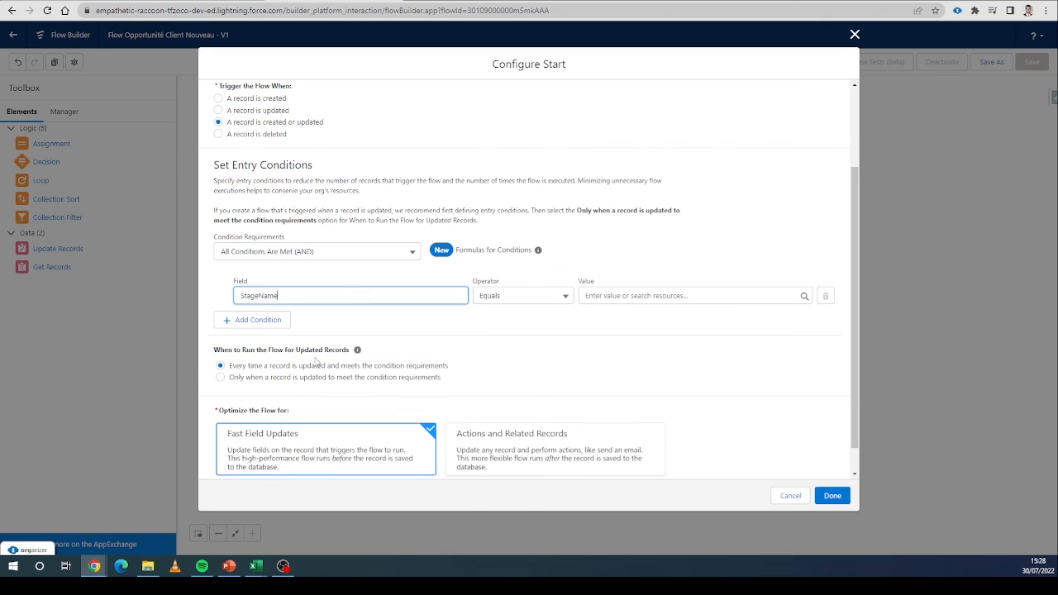
click(597, 298)
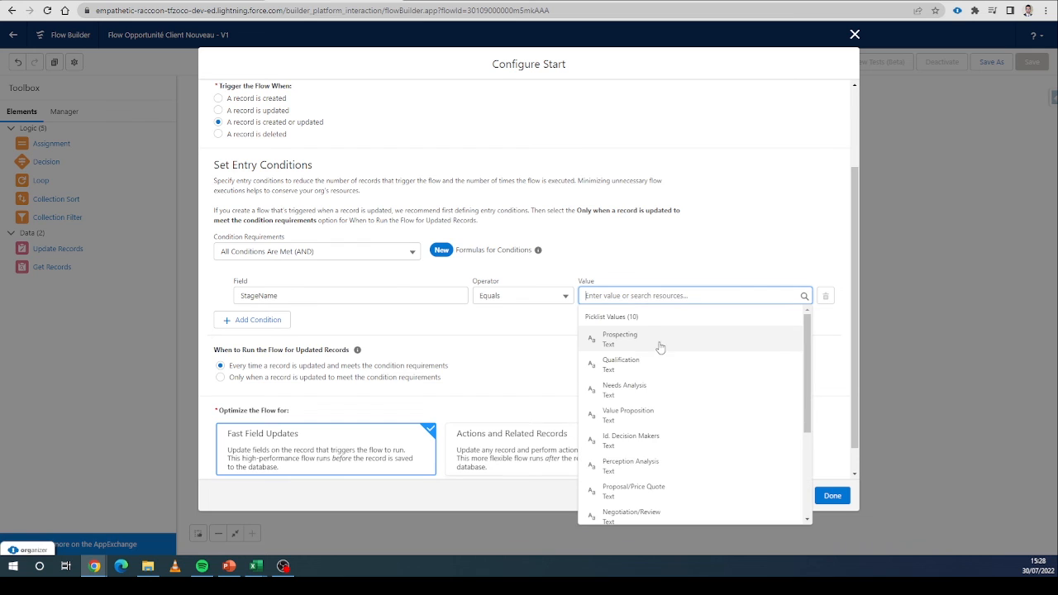
click(655, 369)
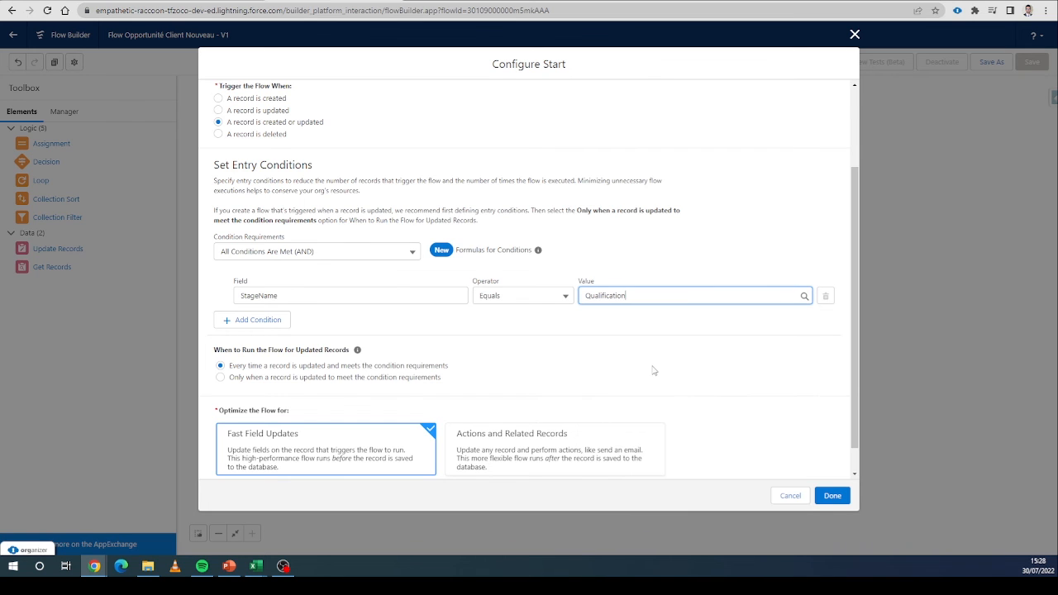
Add a second entry condition Type Equals New Customer and confirm the Start configuration.
click(266, 322)
click(349, 331)
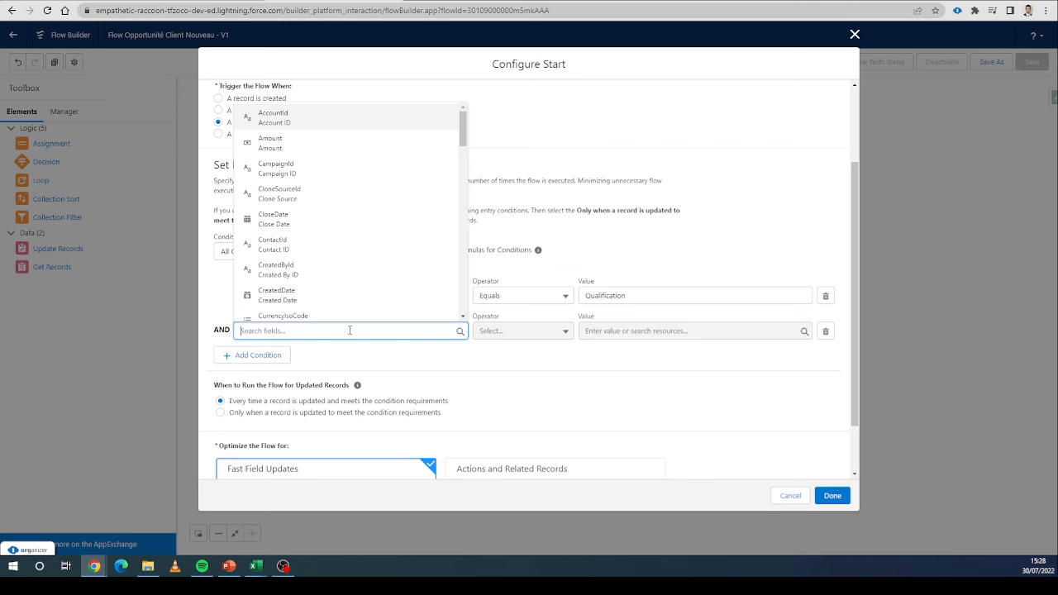
text(typ)
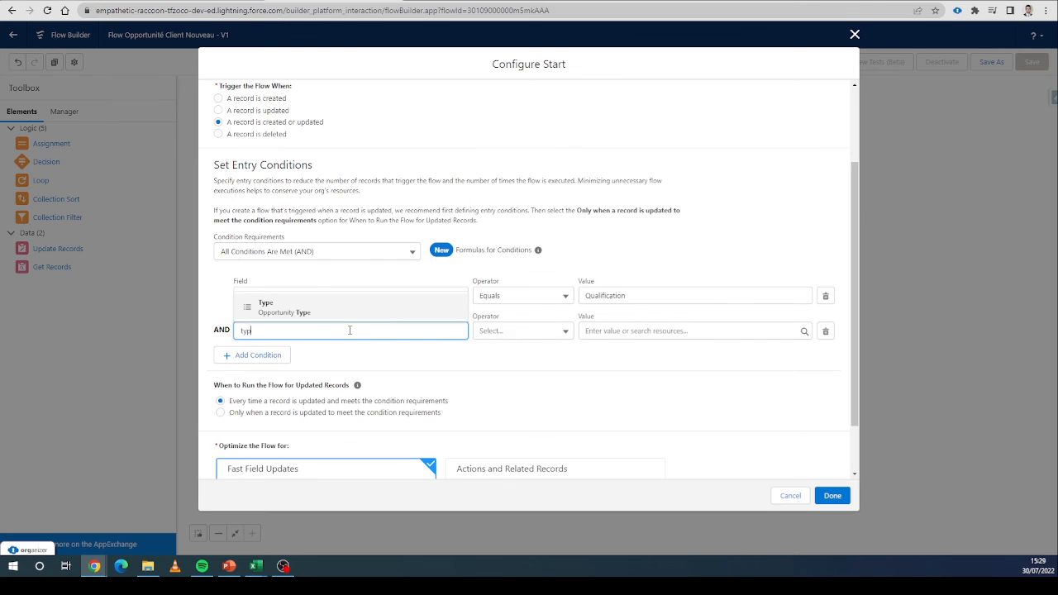
click(374, 311)
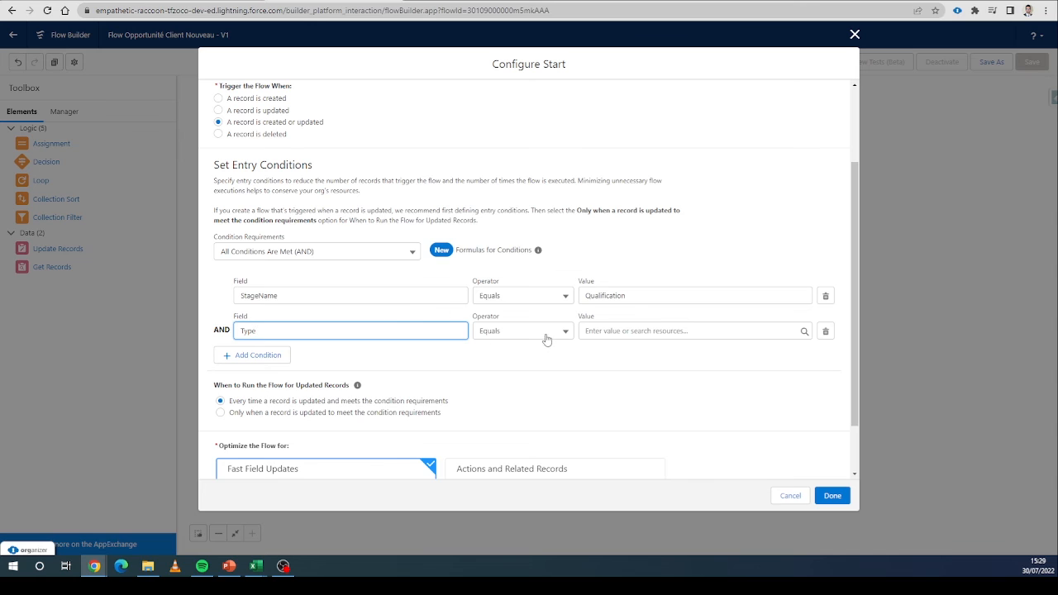
click(637, 332)
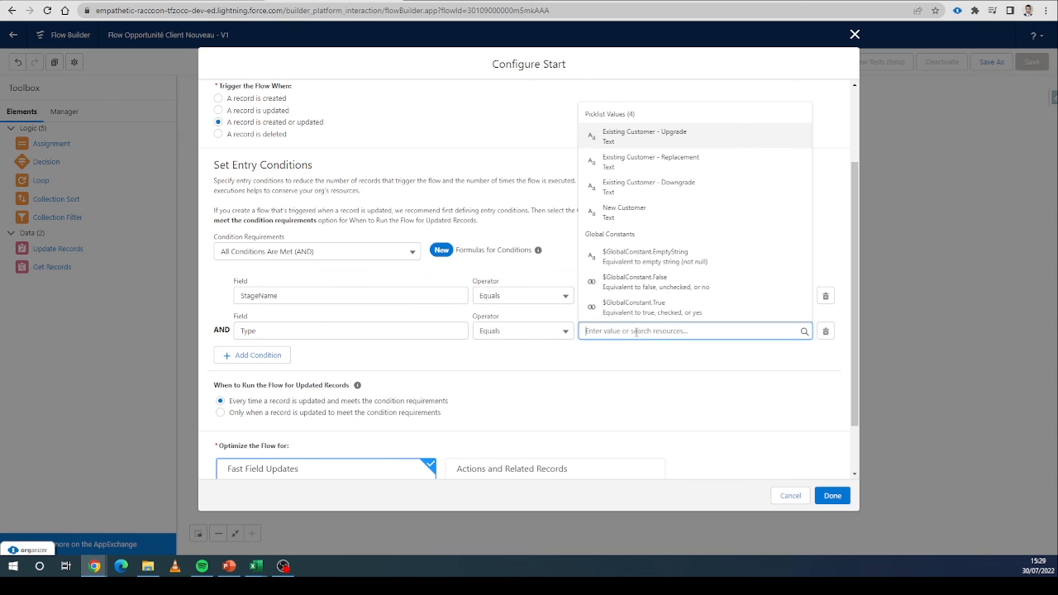
click(675, 216)
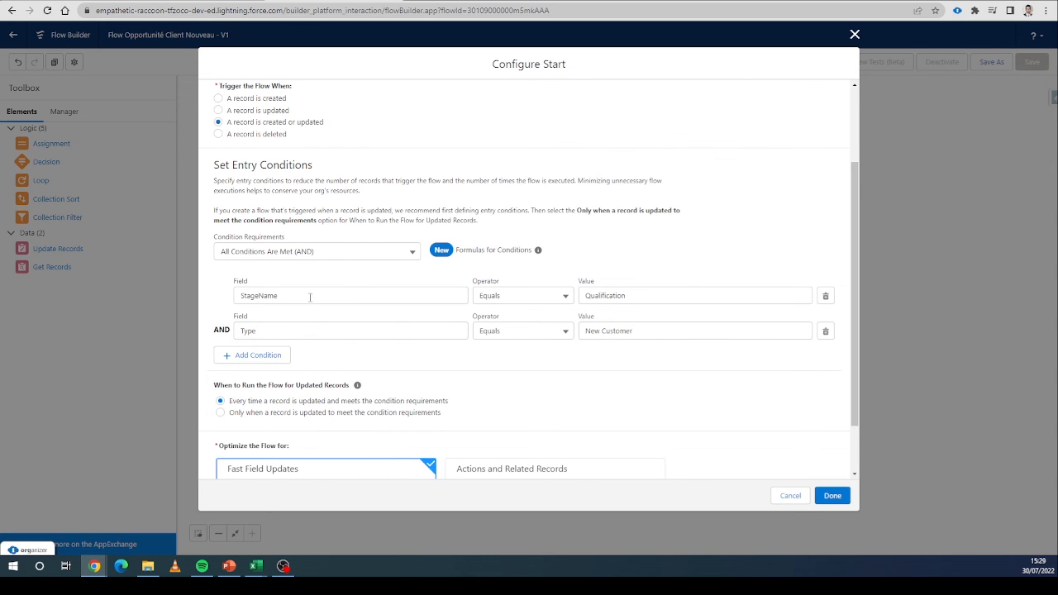
click(833, 496)
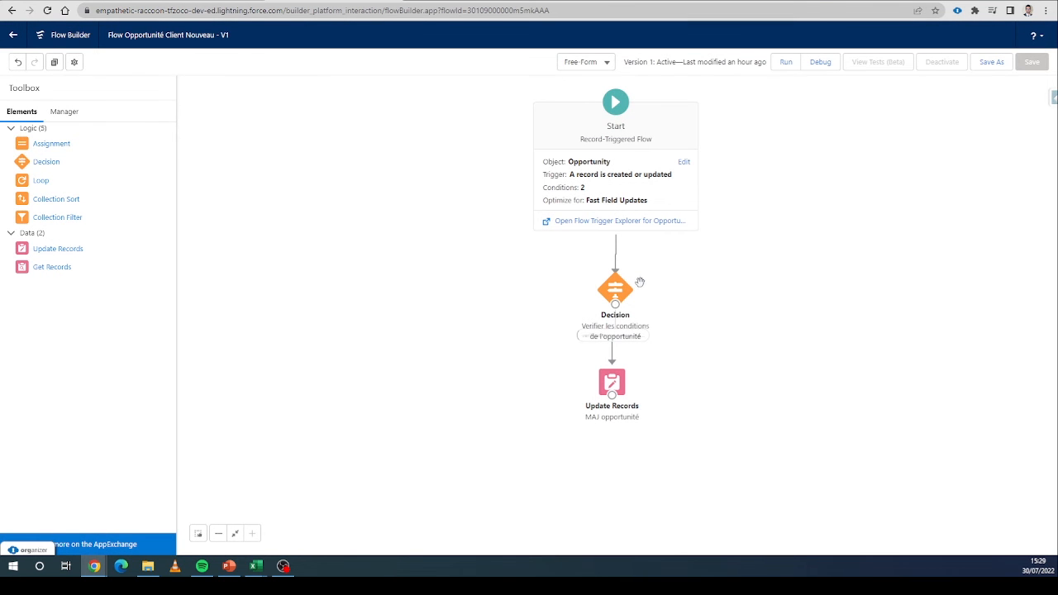
double_click(622, 192)
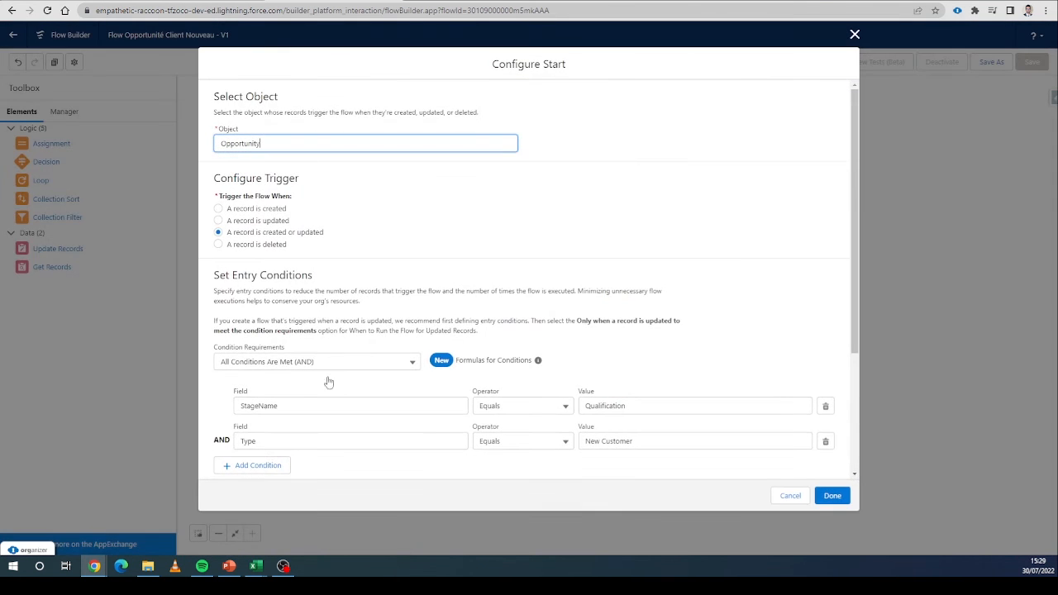
click(793, 499)
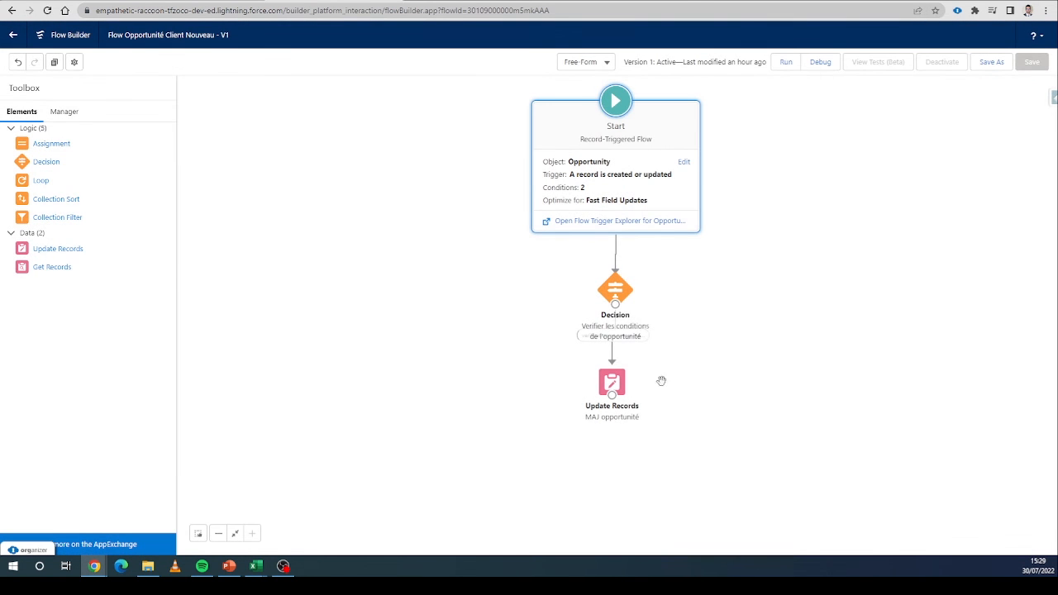
Delete the Decision element and connect the Update Records element directly to the Start element.
click(618, 290)
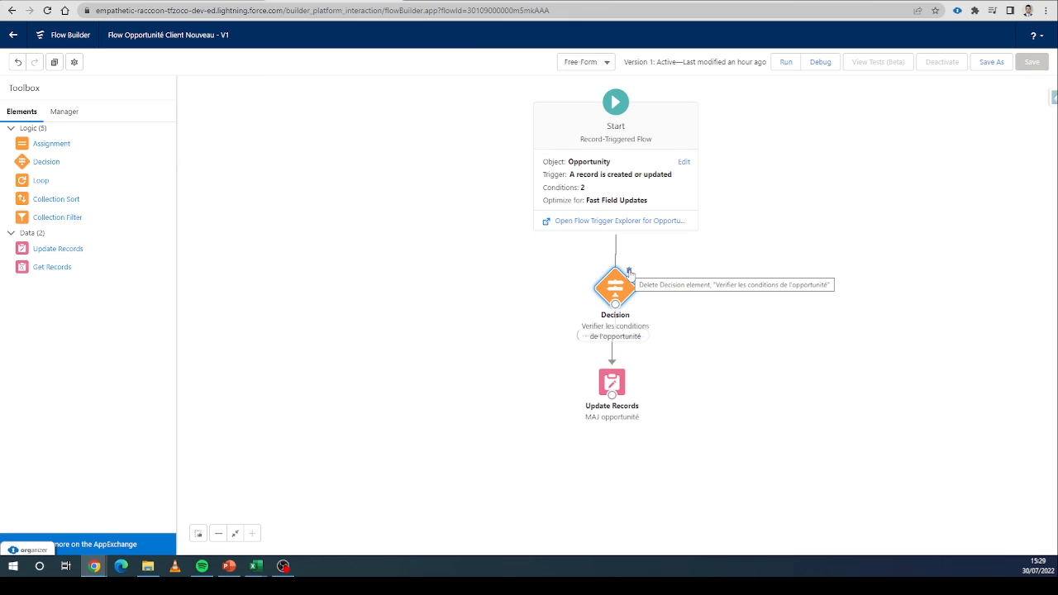
click(630, 273)
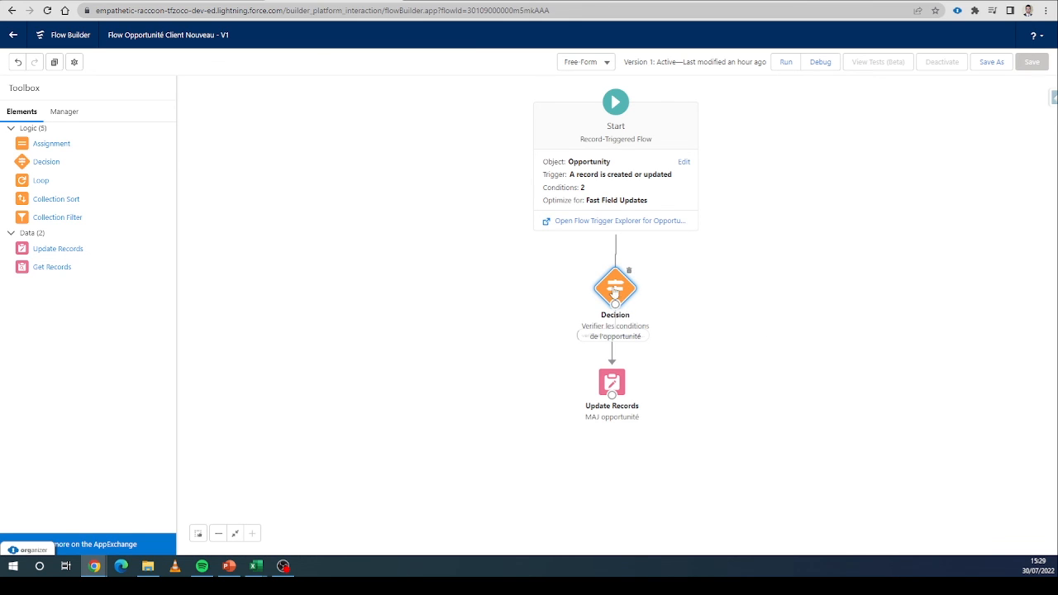
drag(614, 291, 576, 283)
key(Delete)
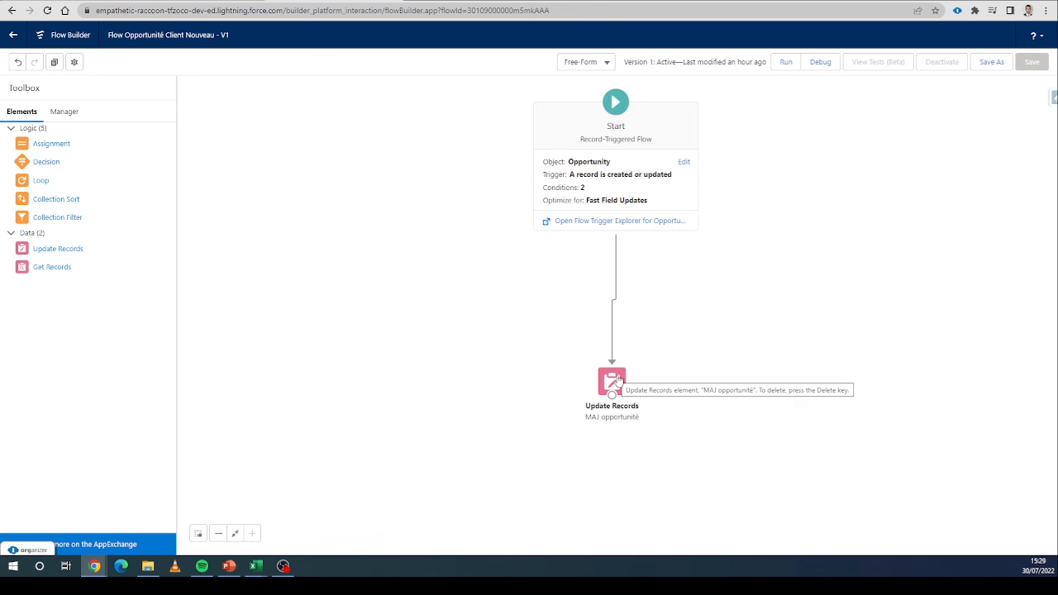
drag(618, 378, 620, 284)
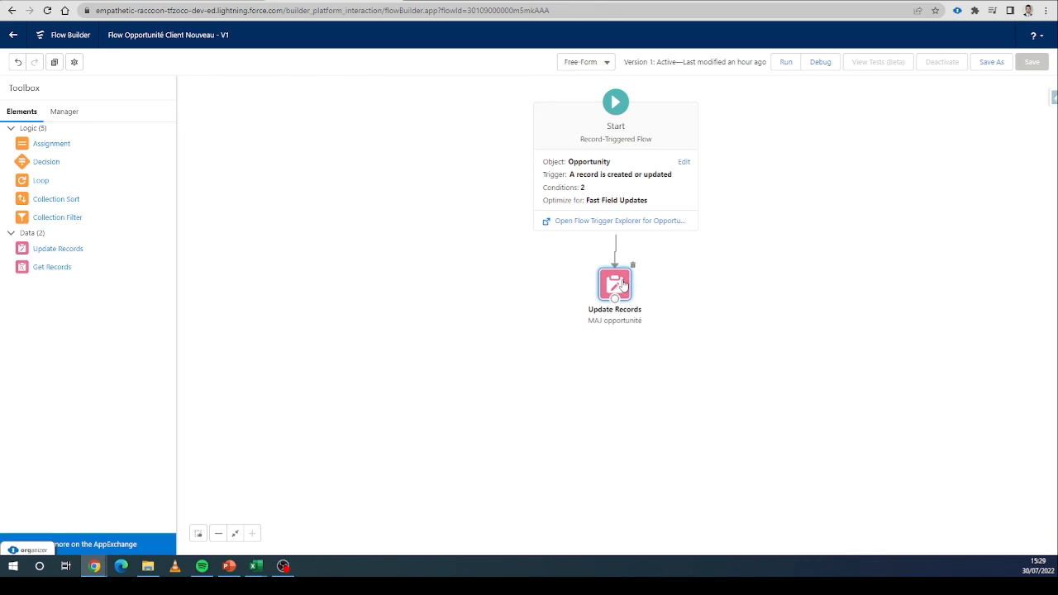
Save the flow as a new version and activate it.
click(997, 63)
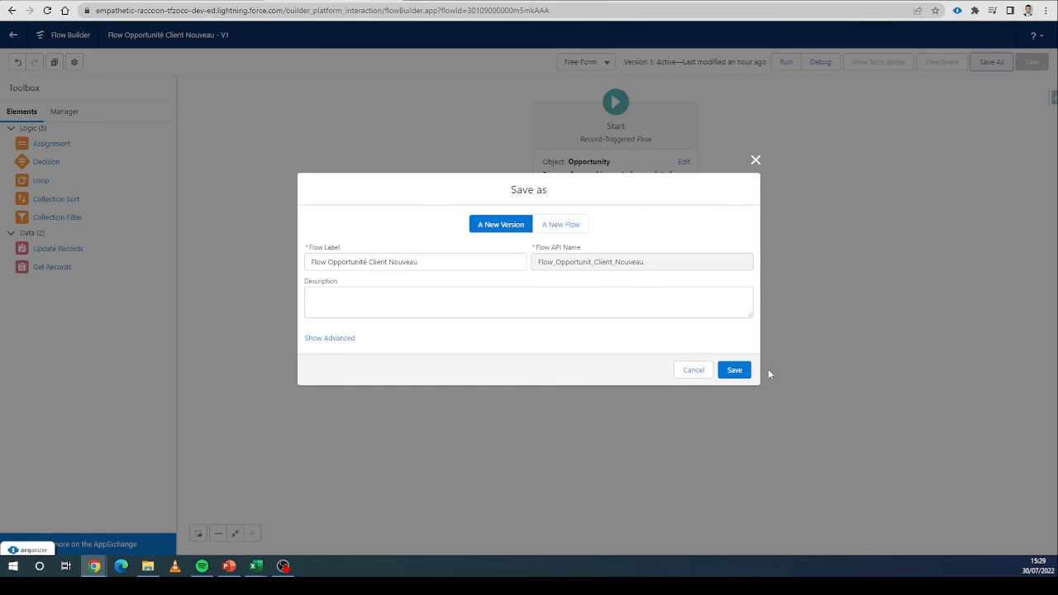
click(734, 369)
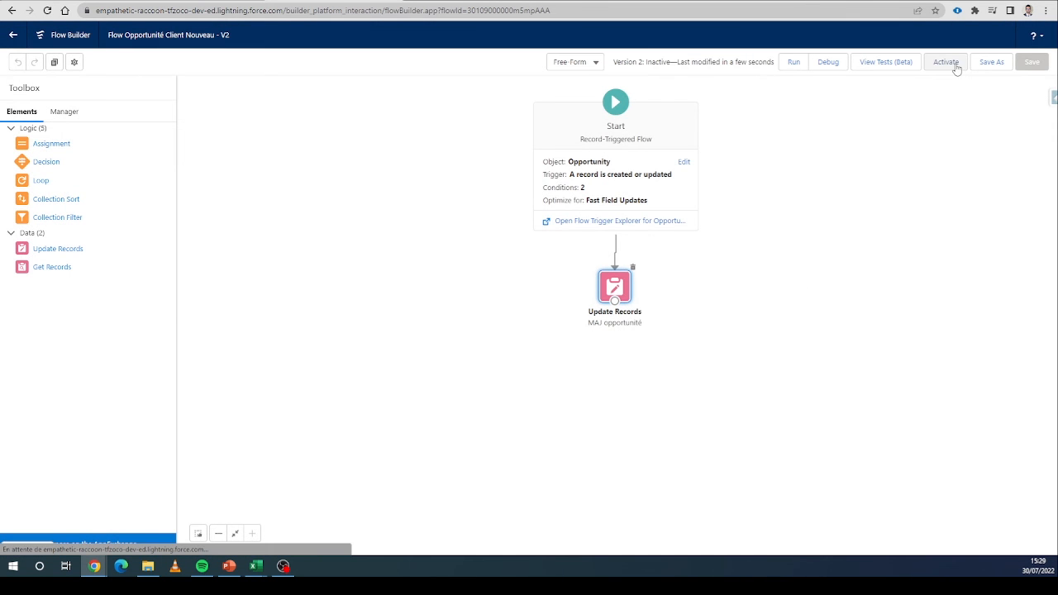
click(947, 63)
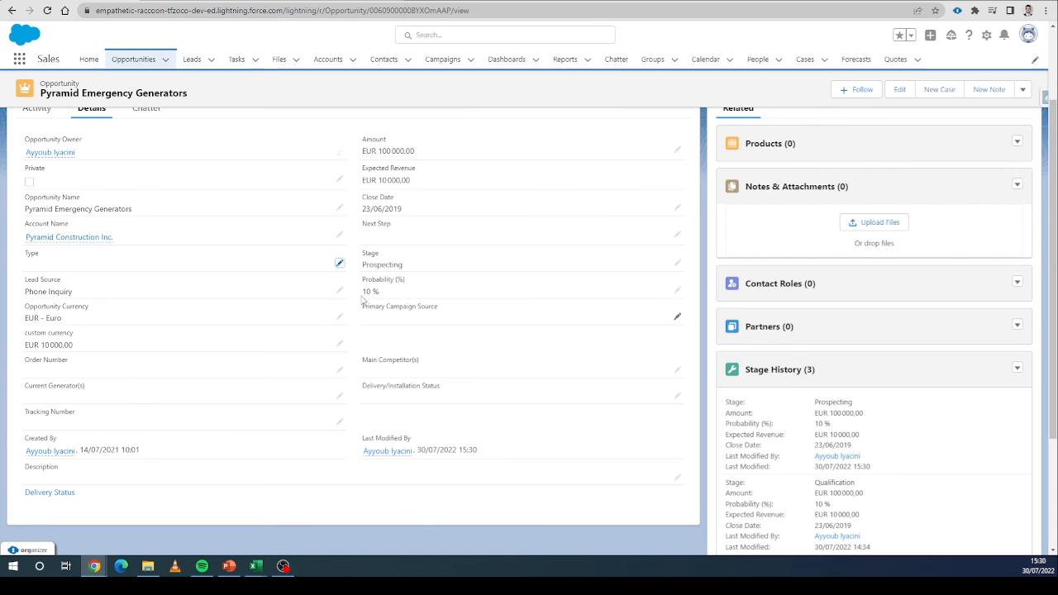
Reload the Pyramid Emergency Generators opportunity and review its details.
click(318, 11)
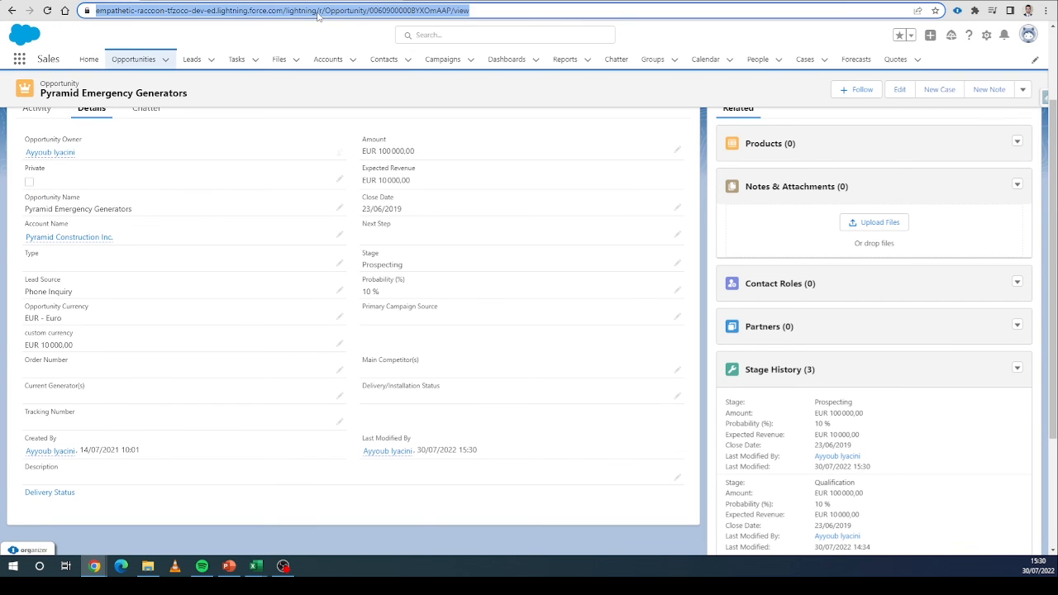
key(Return)
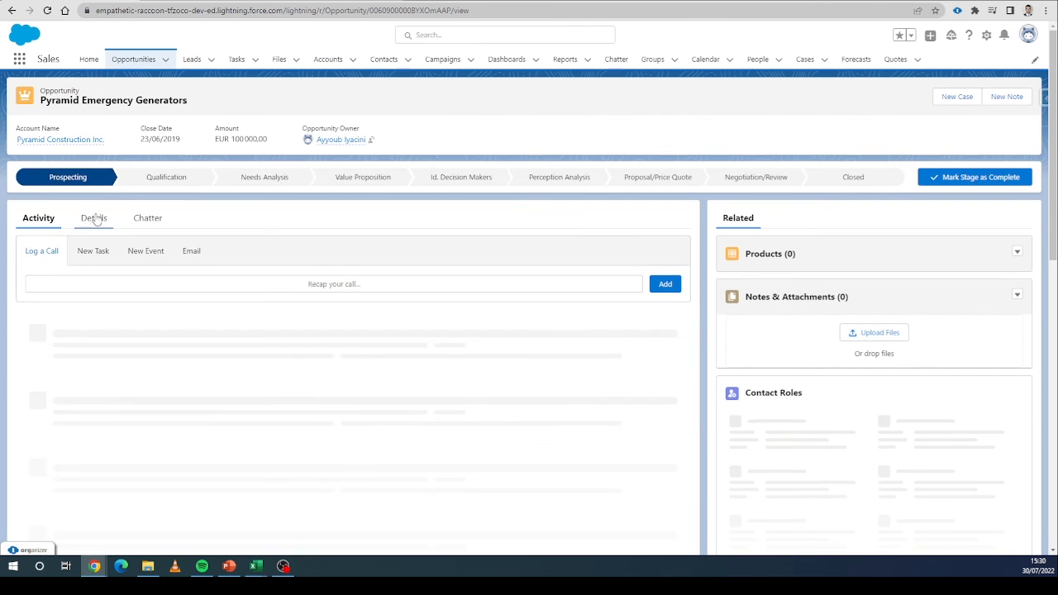
click(93, 218)
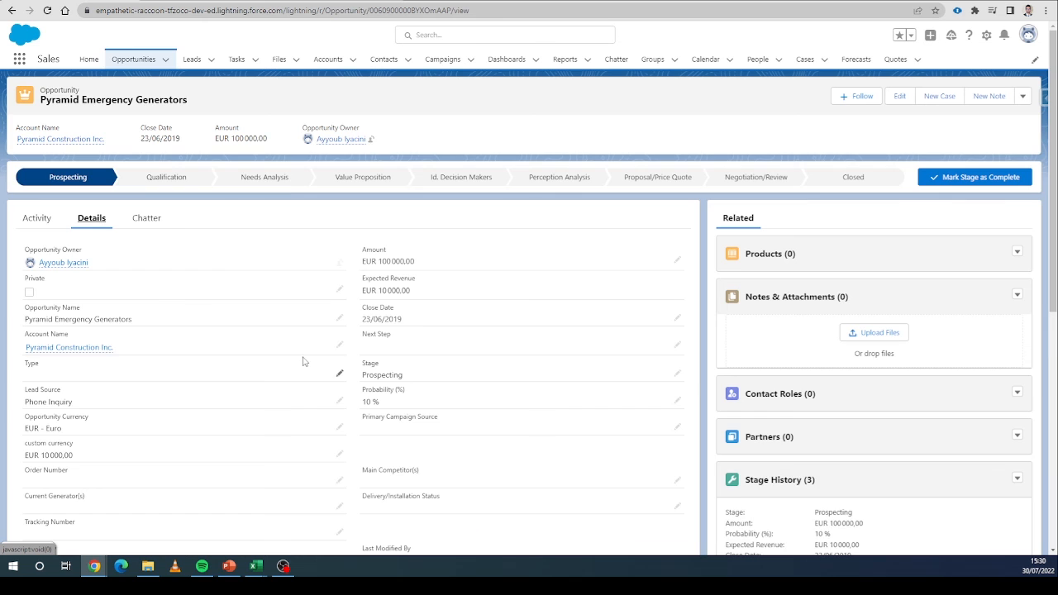
scroll(301, 361, down, 1)
scroll(301, 362, down, 1)
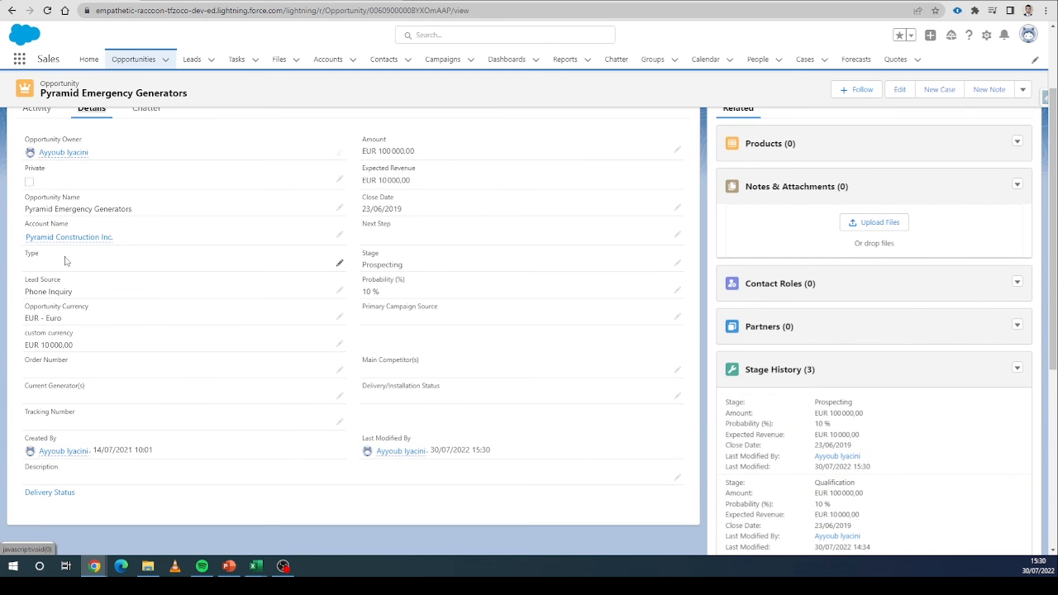
Set the opportunity's Type to New Customer and Stage to Qualification, then save the record.
click(339, 264)
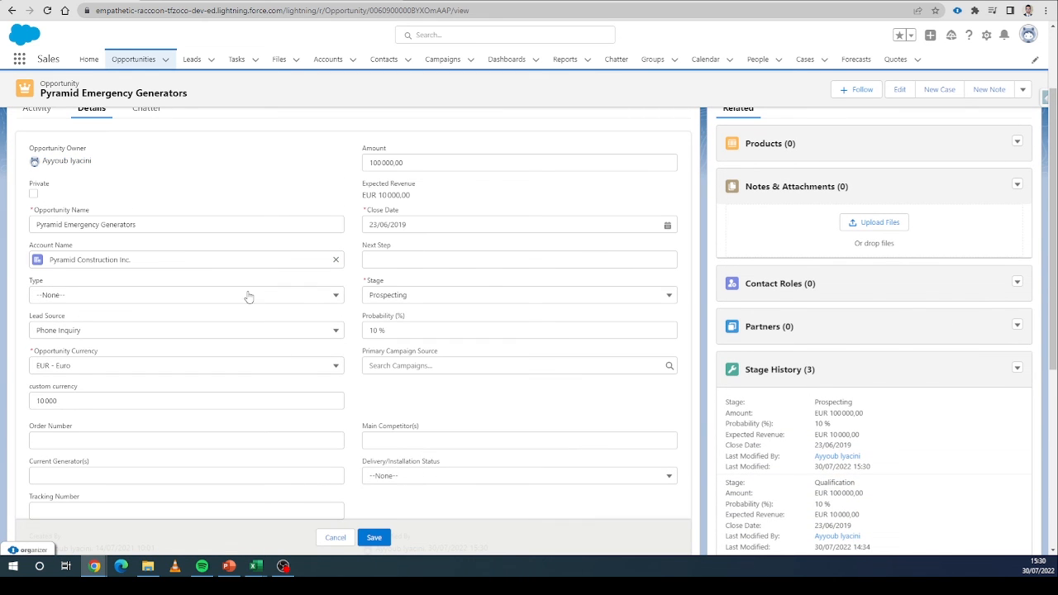
click(129, 295)
click(74, 396)
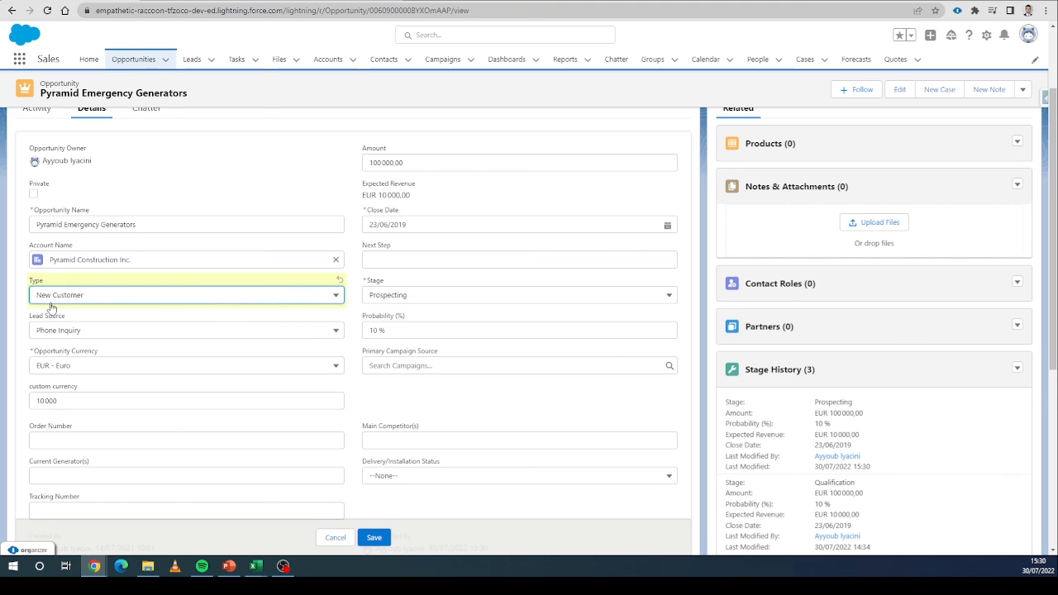
click(415, 296)
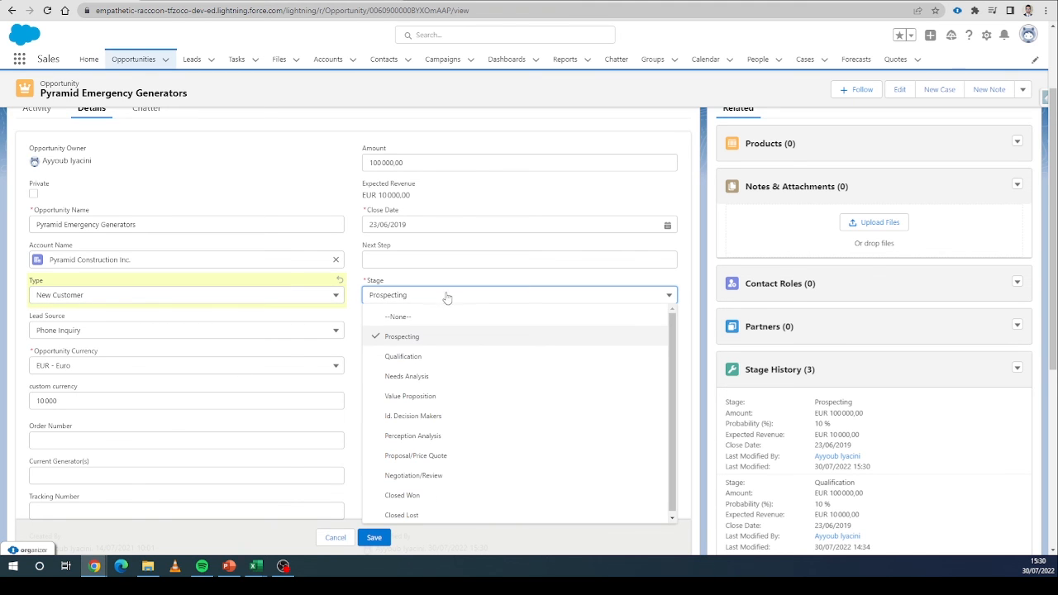
click(463, 357)
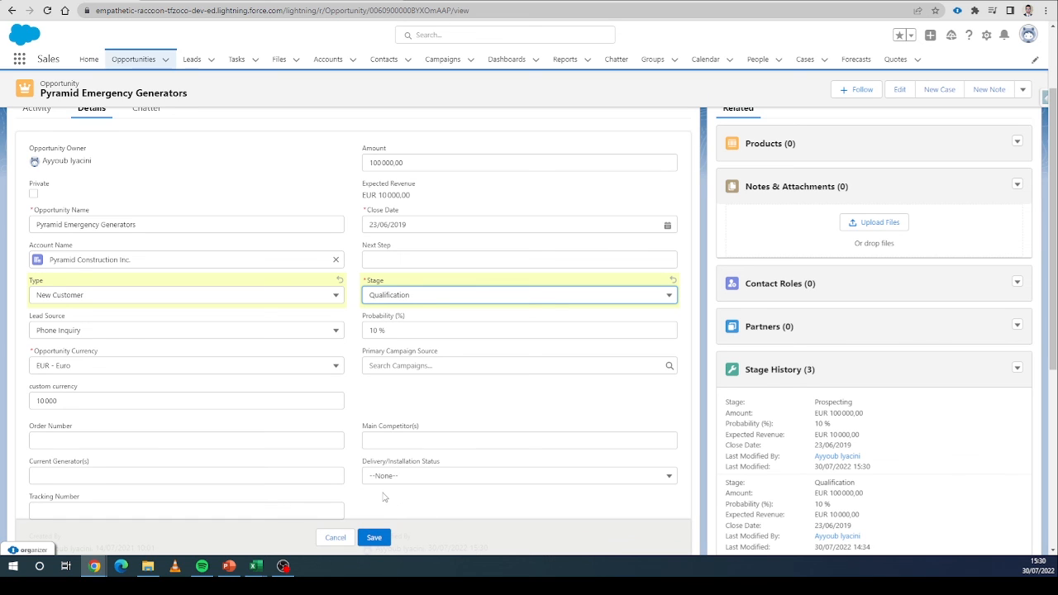
click(383, 536)
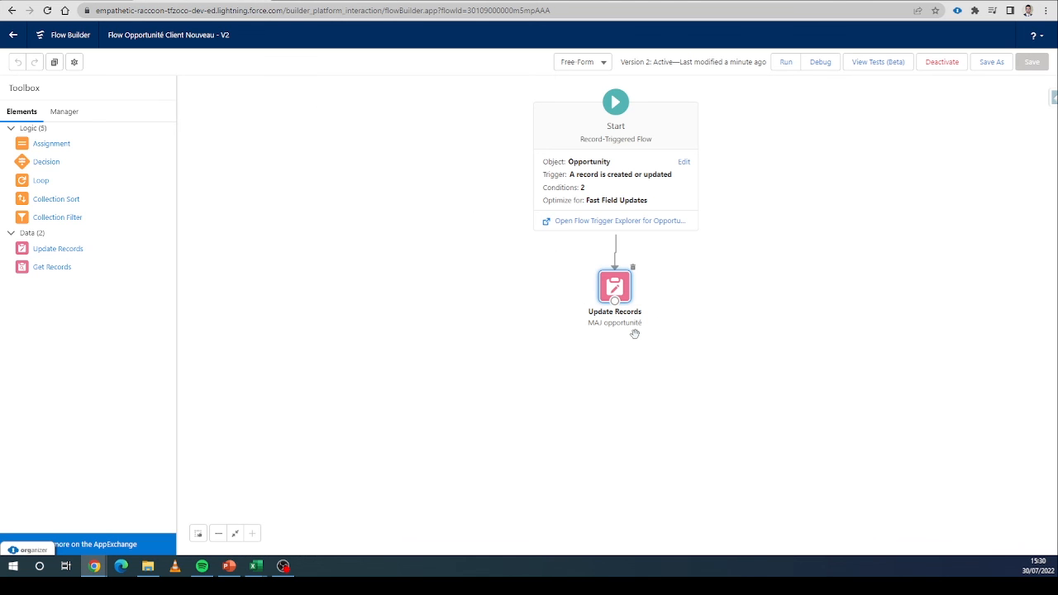
Review the Start element's entry conditions in the flow without changing them.
double_click(664, 201)
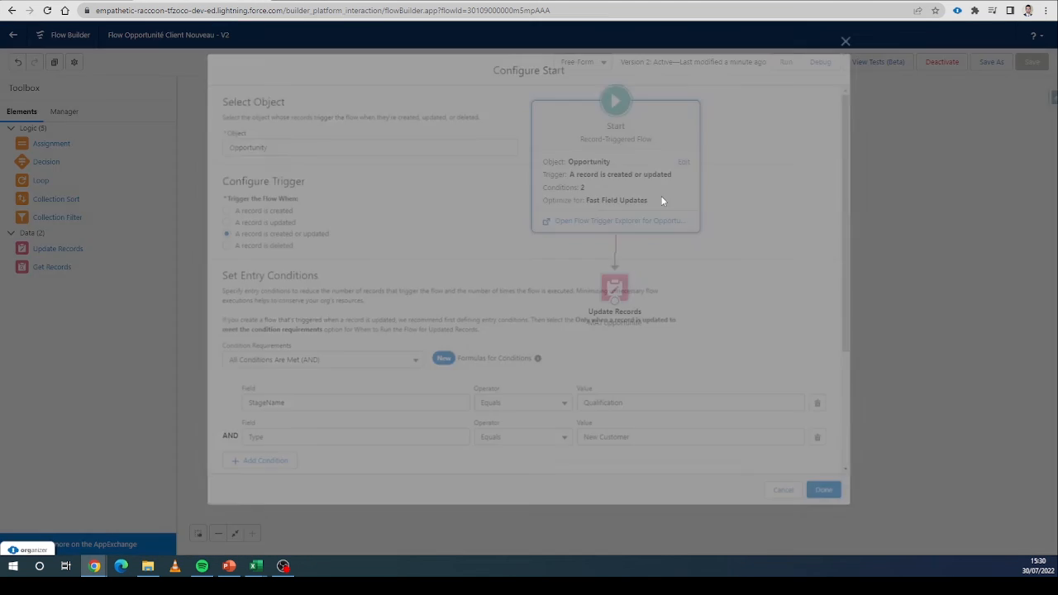
scroll(302, 397, down, 2)
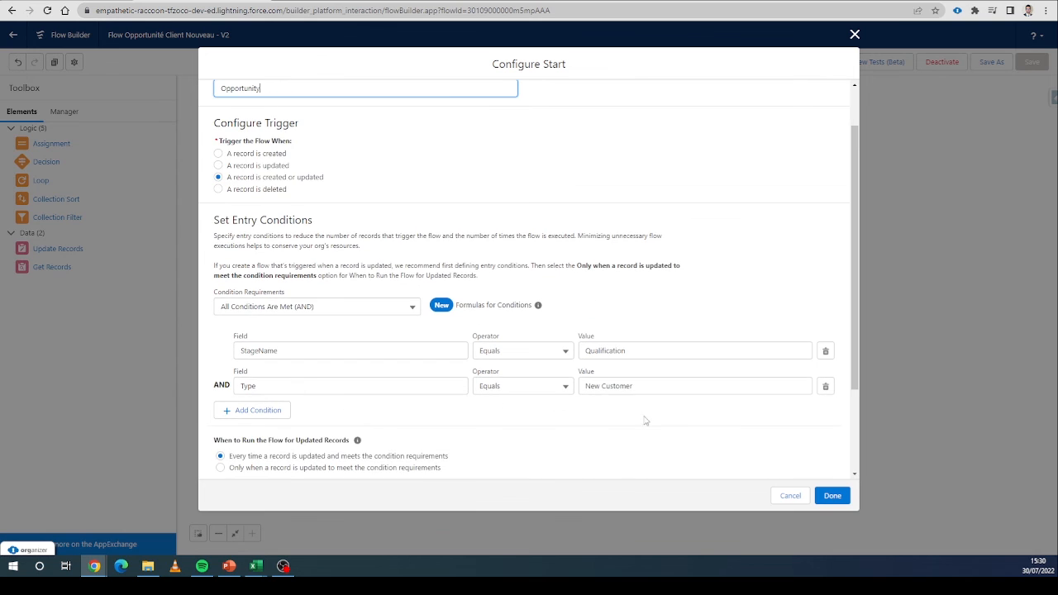
click(790, 495)
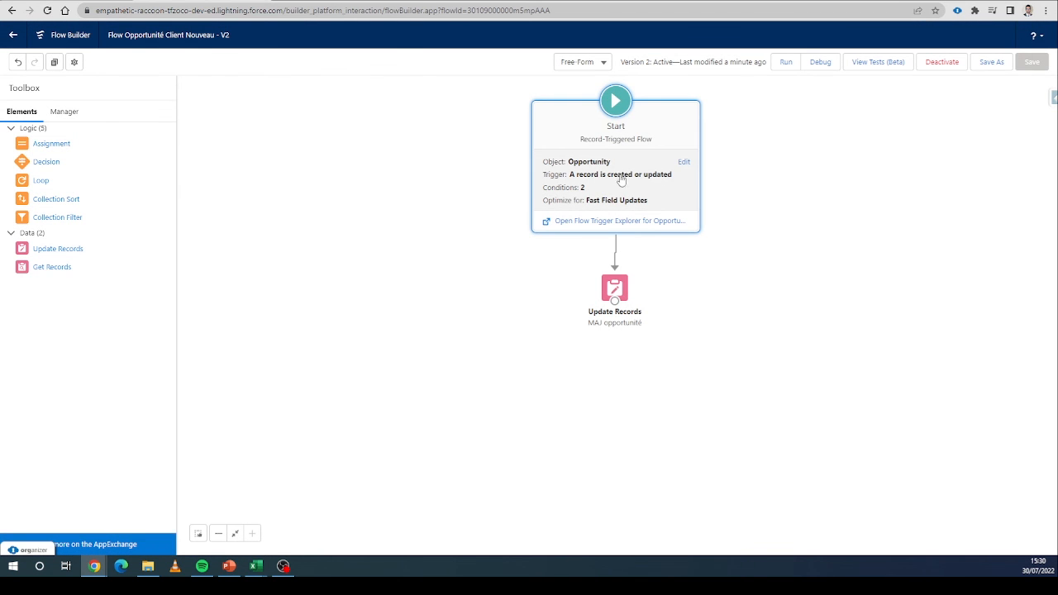